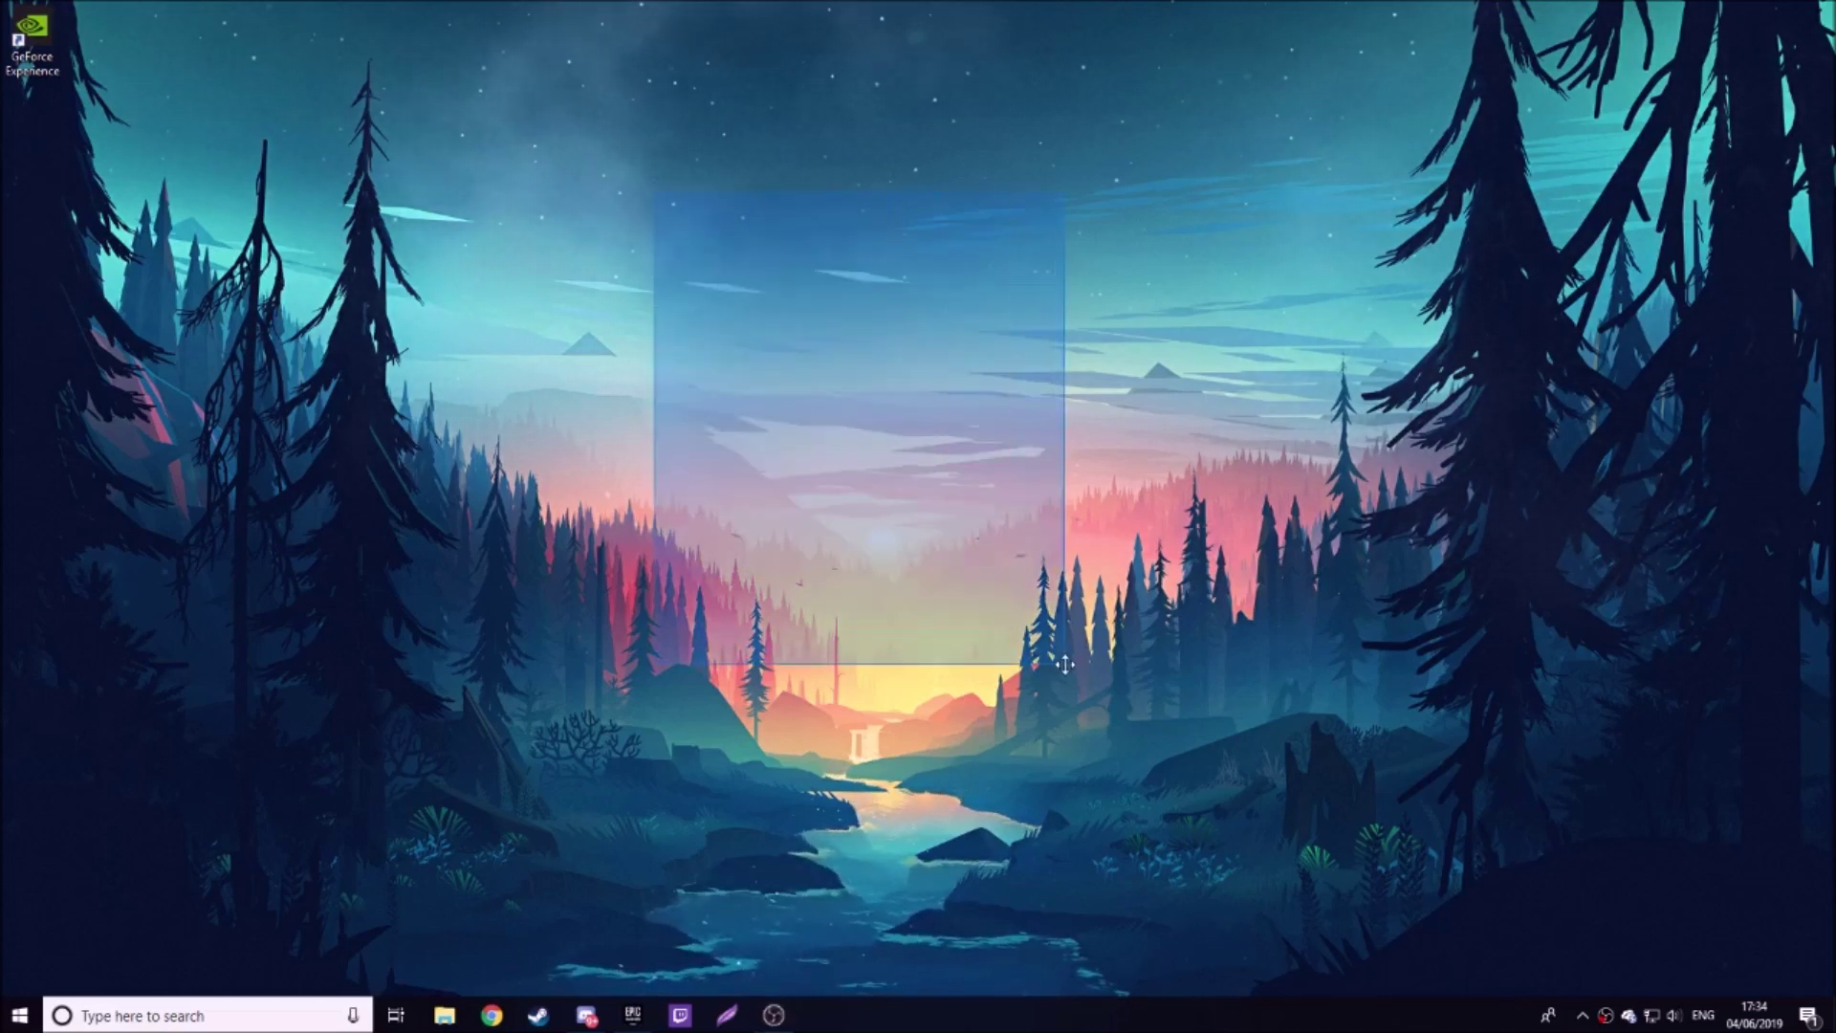
Step: Sweep a few selection rectangles across the desktop, then bring up Windows search
{"action": "left_click_drag", "start_coordinate": [692, 242], "coordinate": [858, 477]}
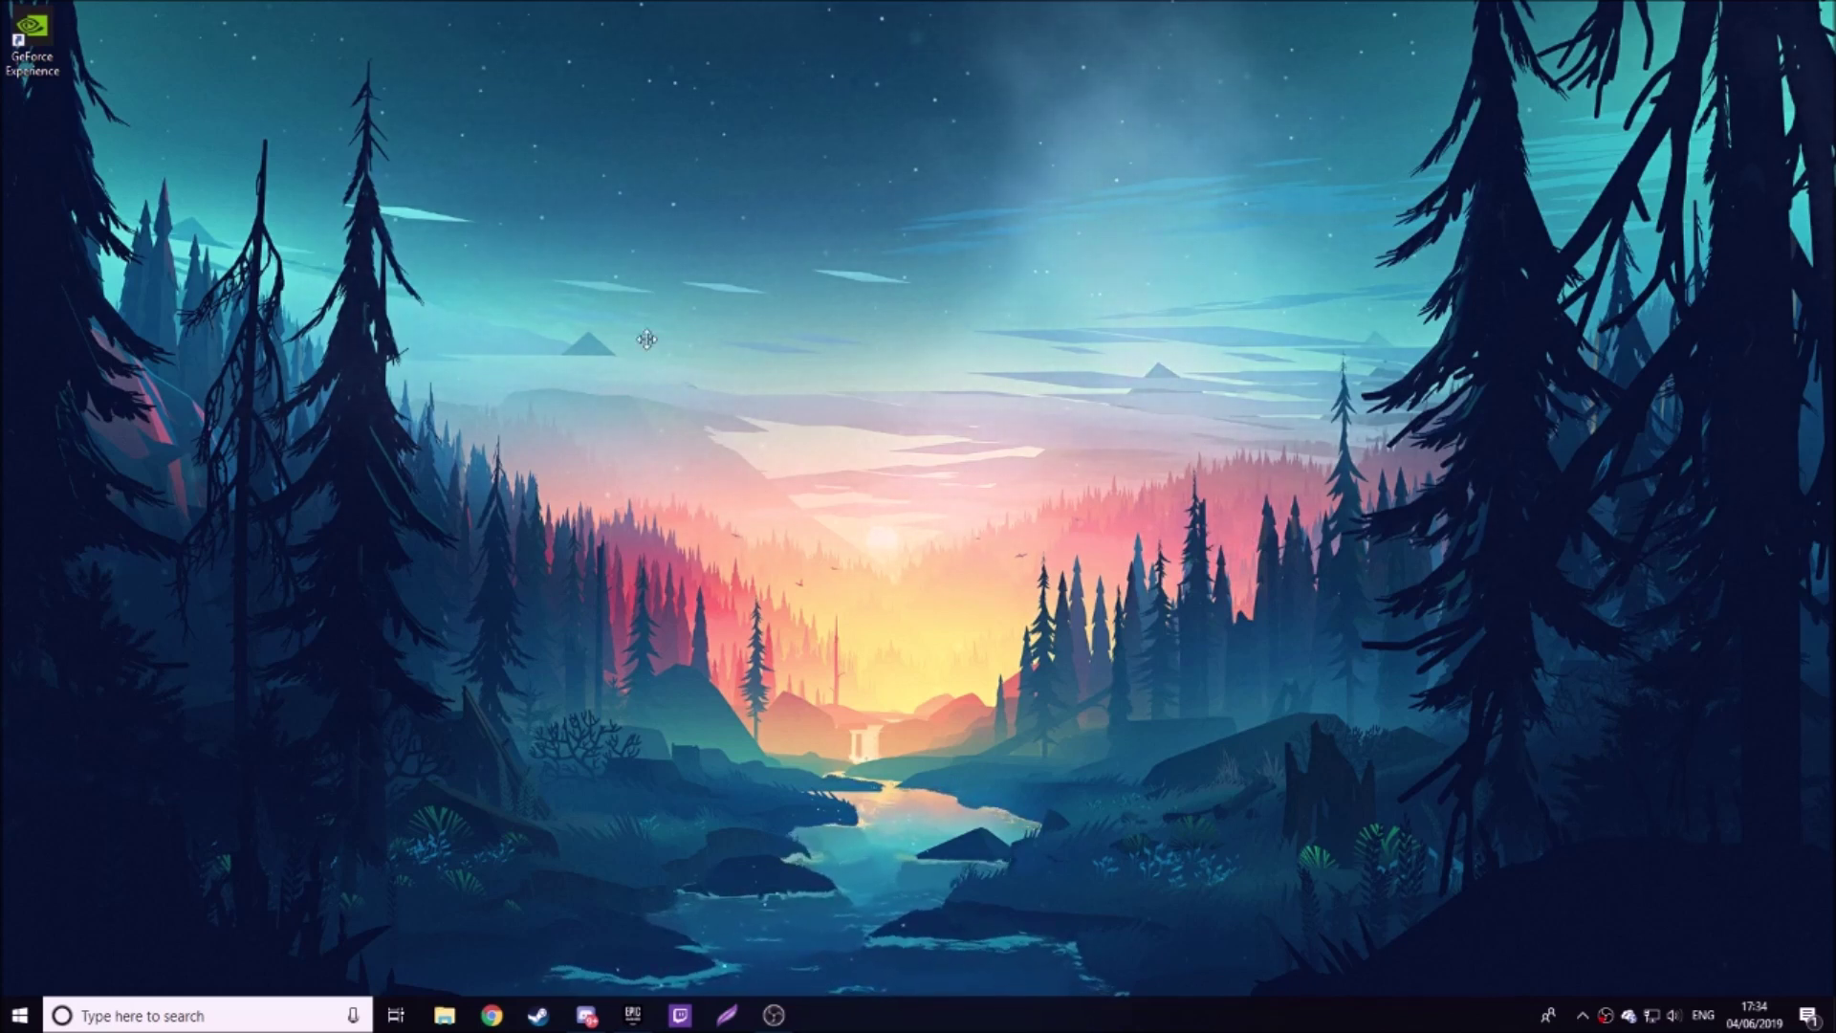
{"action": "left_click_drag", "start_coordinate": [647, 339], "coordinate": [1105, 702]}
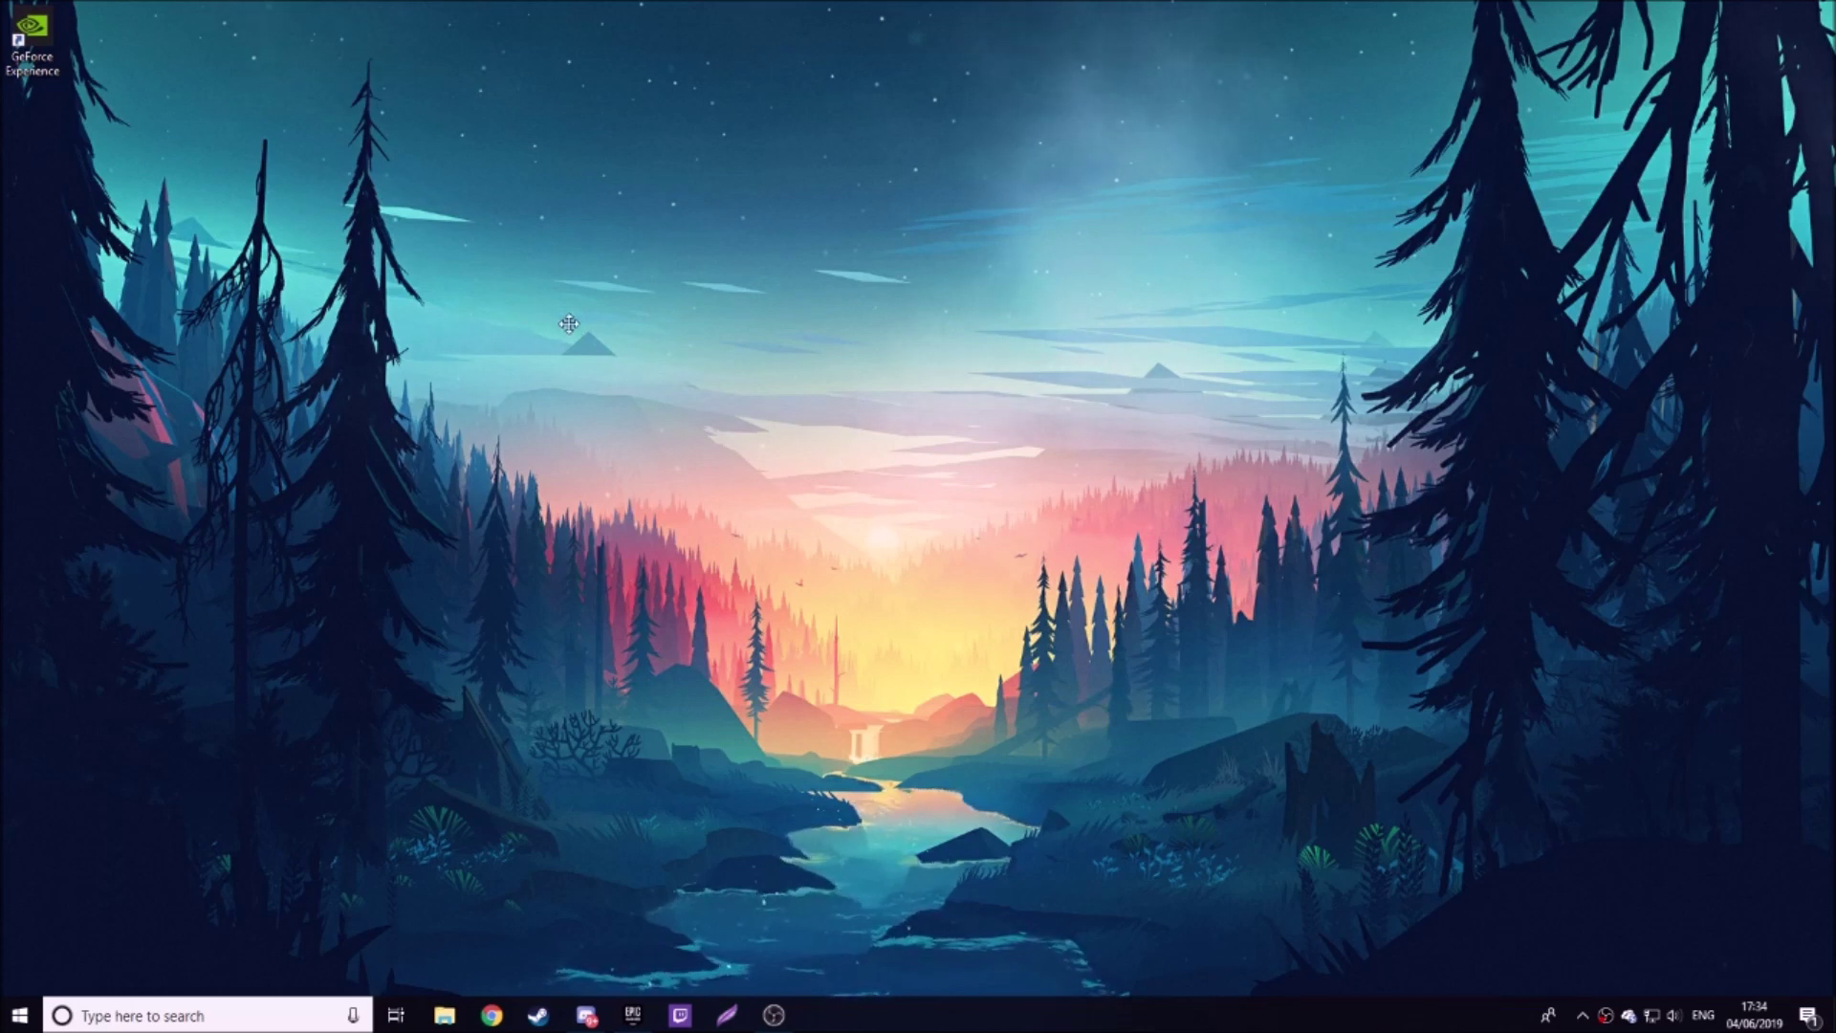
{"action": "left_click_drag", "start_coordinate": [585, 334], "coordinate": [1386, 783]}
{"action": "mouse_move", "coordinate": [1373, 330]}
{"action": "left_mouse_down"}
{"action": "mouse_move", "coordinate": [1099, 492]}
{"action": "mouse_move", "coordinate": [458, 608]}
{"action": "mouse_move", "coordinate": [591, 642]}
{"action": "mouse_move", "coordinate": [587, 909]}
{"action": "mouse_move", "coordinate": [1312, 363]}
{"action": "mouse_move", "coordinate": [1375, 366]}
{"action": "mouse_move", "coordinate": [1377, 339]}
{"action": "left_mouse_up"}
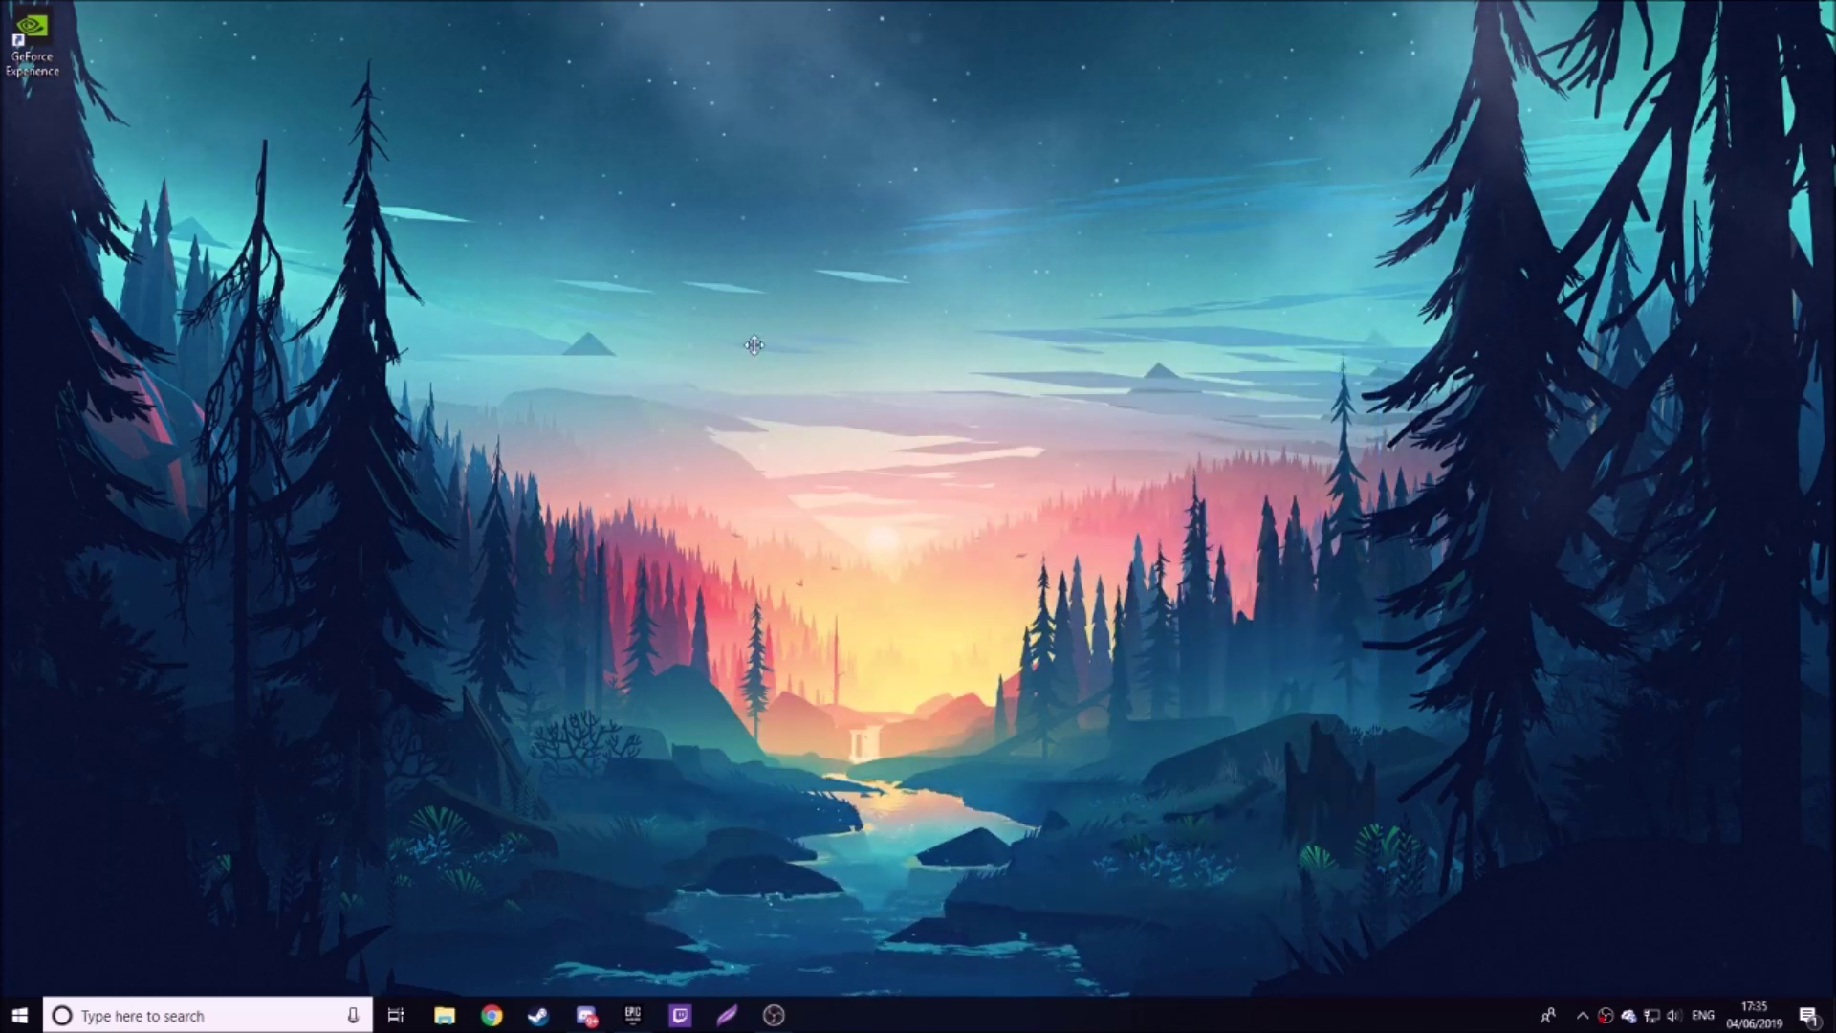
{"action": "left_click_drag", "start_coordinate": [446, 270], "coordinate": [964, 588]}
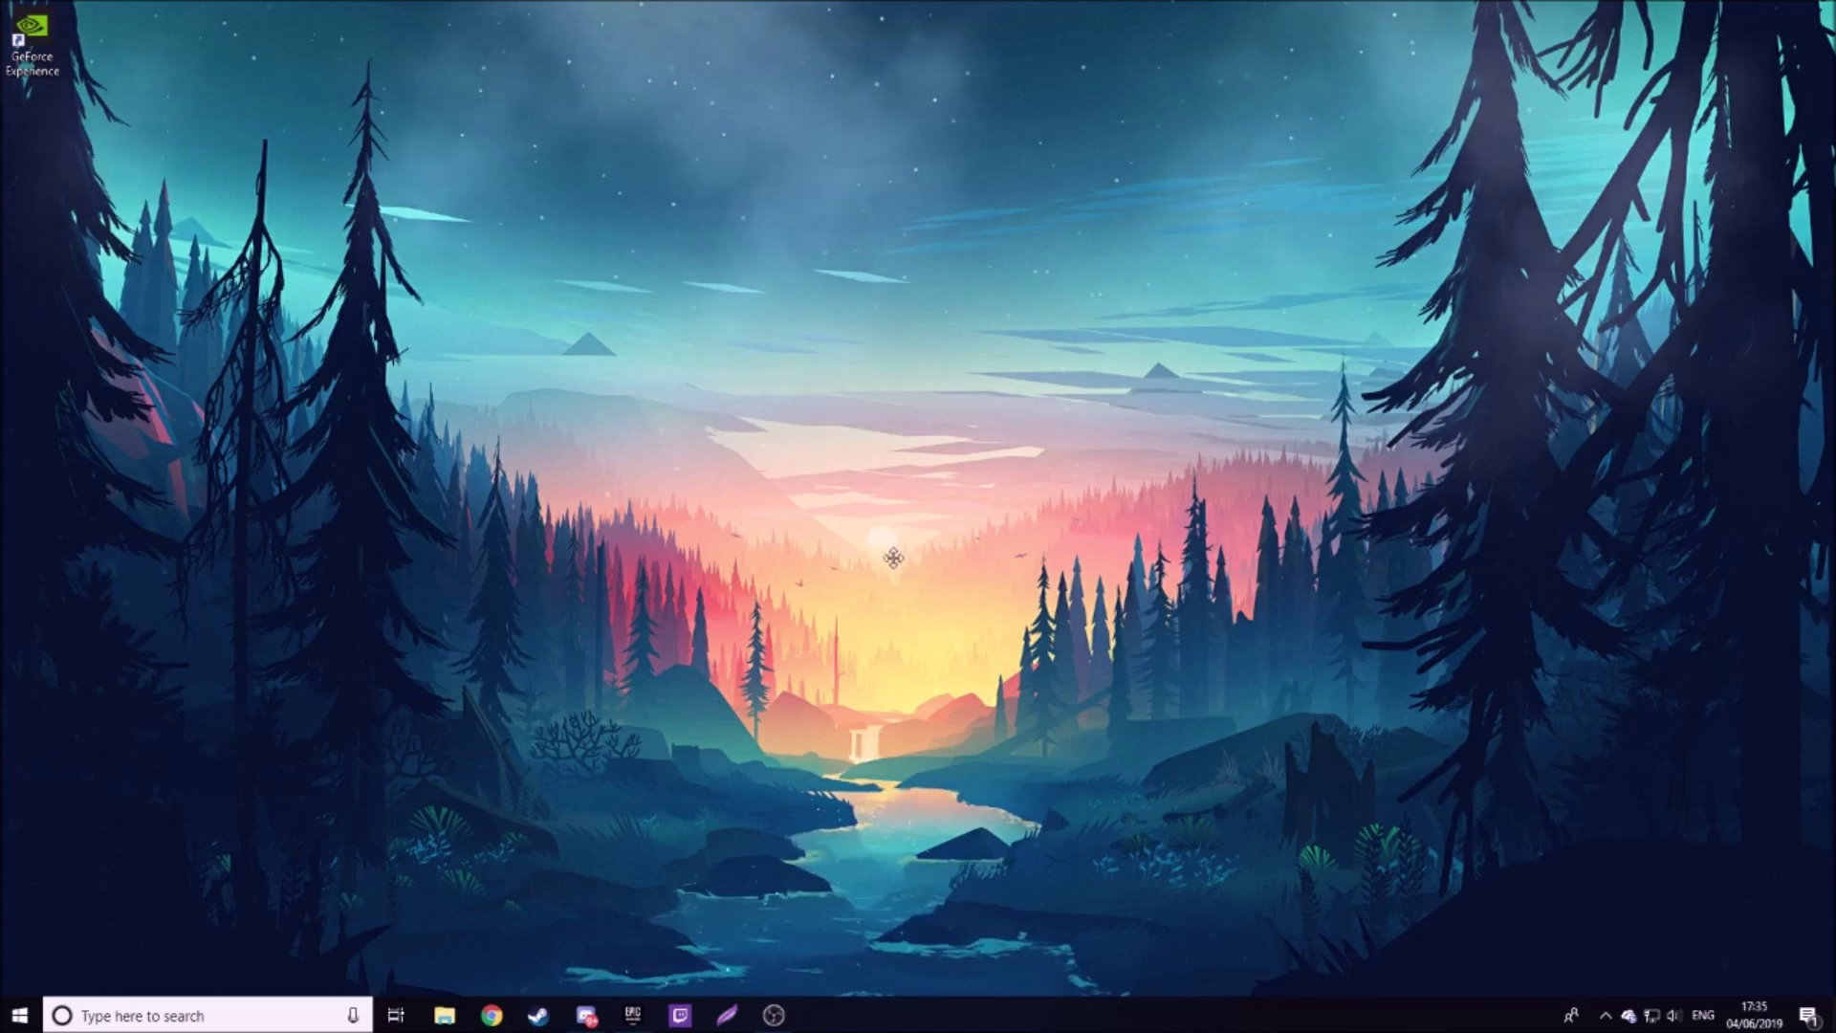
{"action": "key", "text": "super+s"}
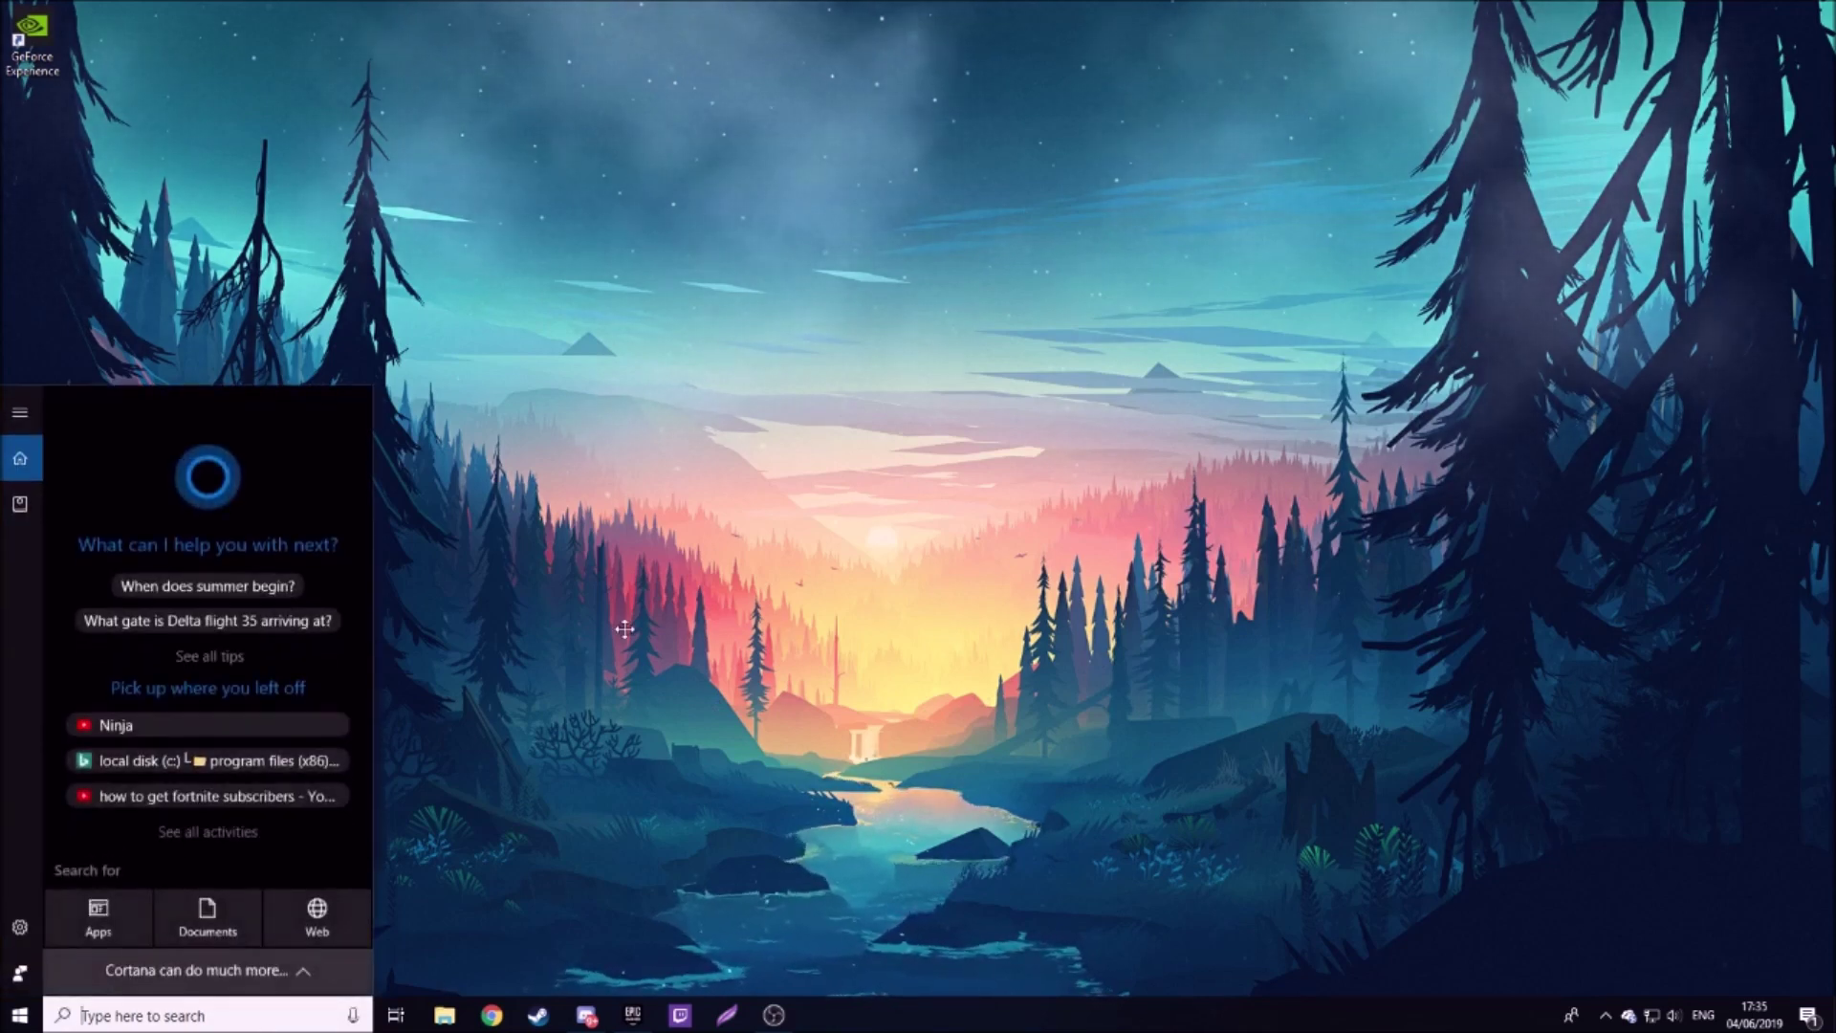
{"action": "type", "text": "control panel"}
Step: Launch Control Panel from the search results and search its settings for 'mouse'
{"action": "key", "text": "Return"}
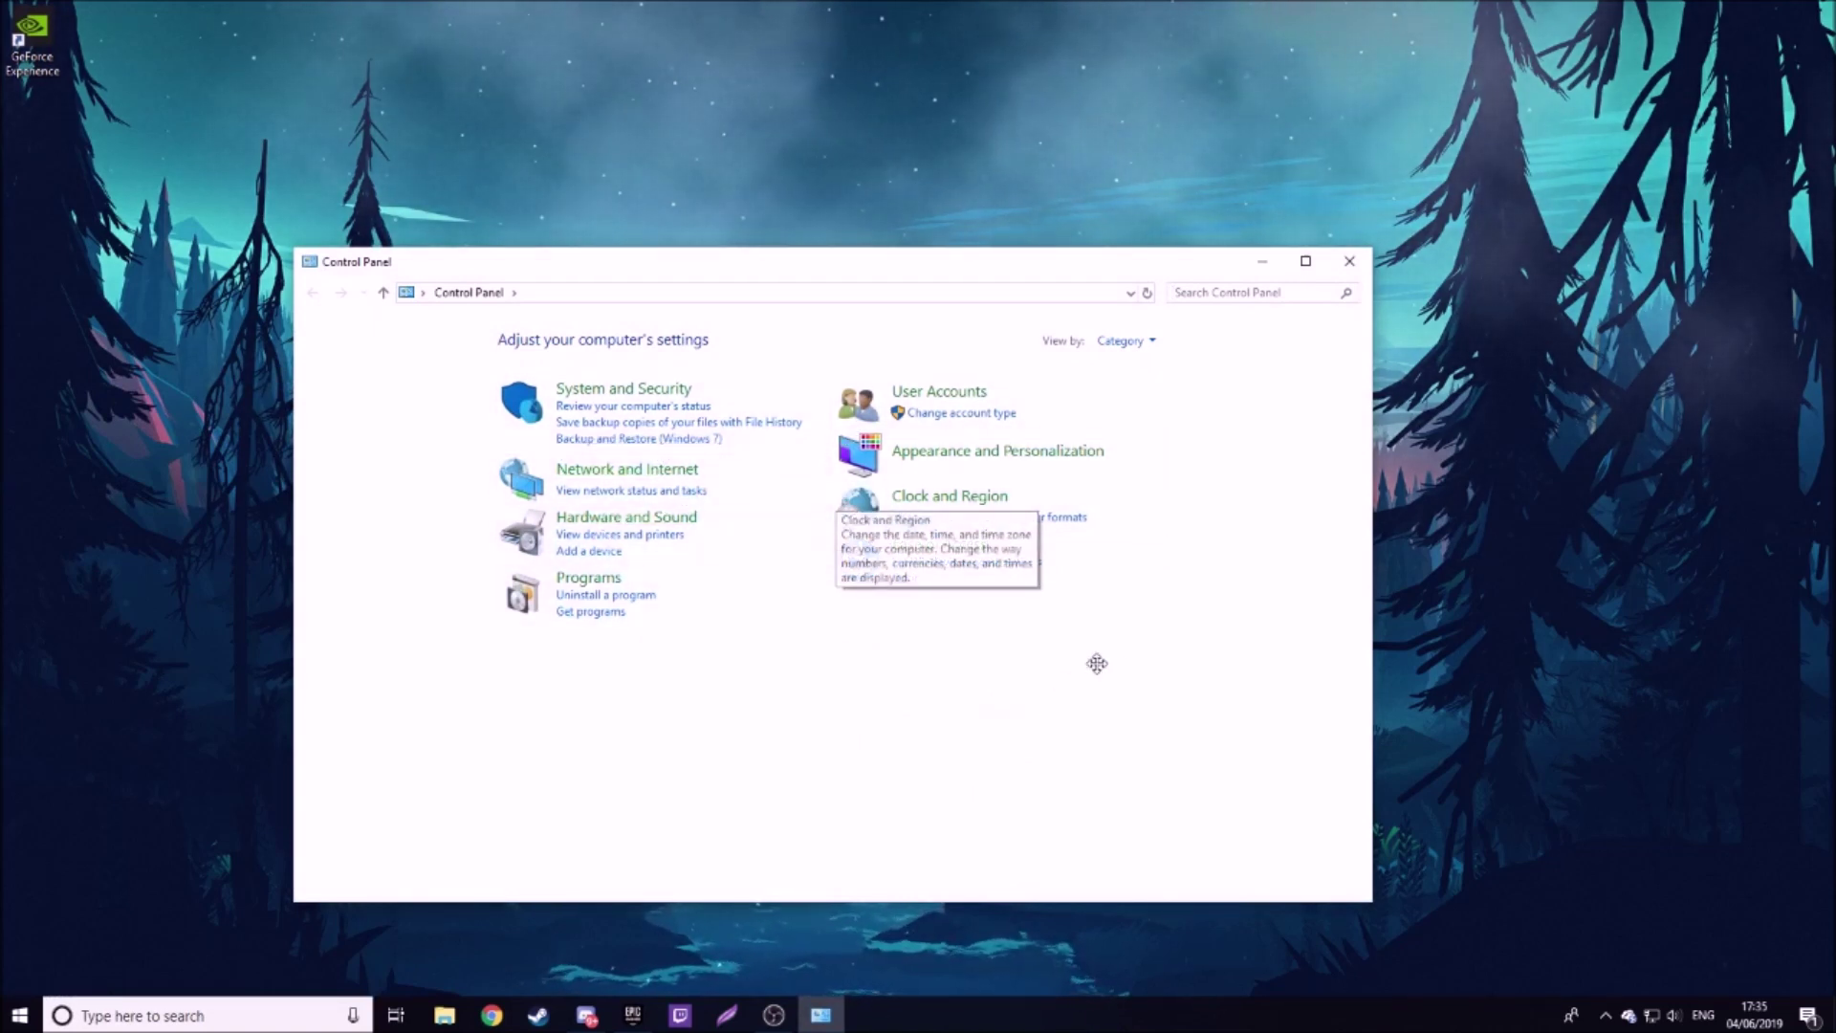
{"action": "left_click", "coordinate": [1192, 295]}
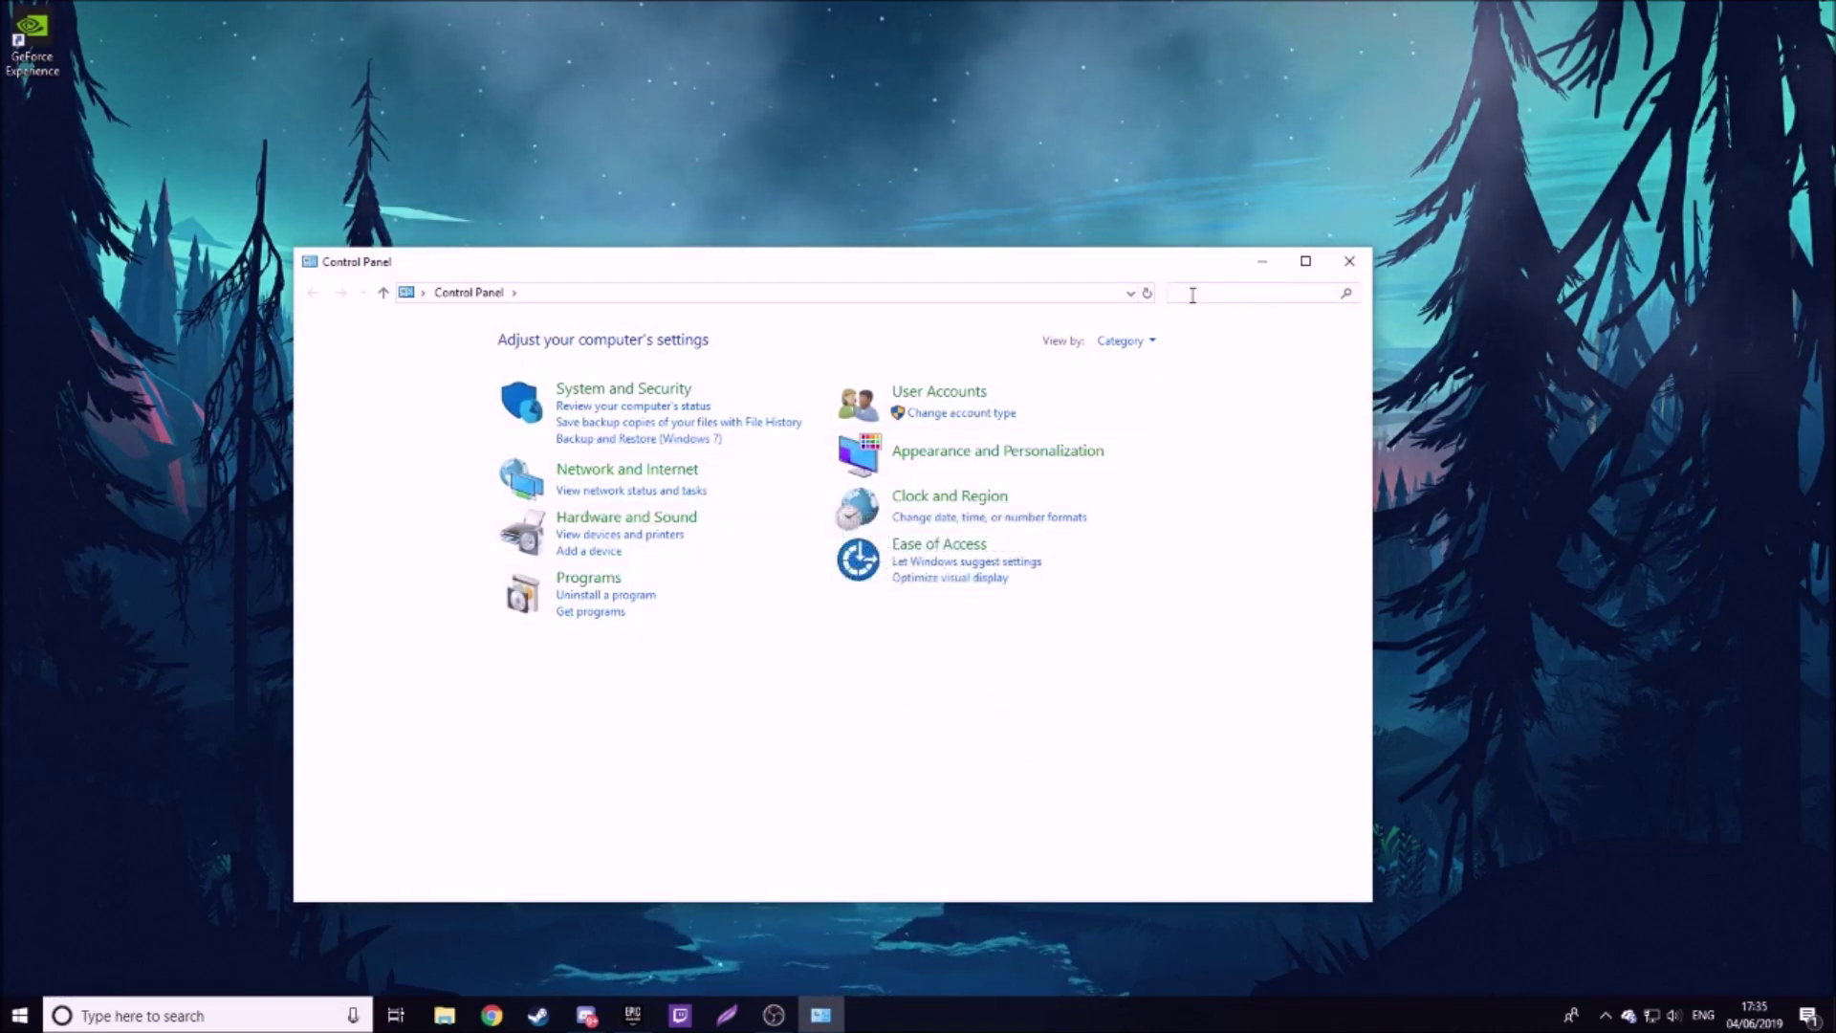
{"action": "type", "text": "mouse"}
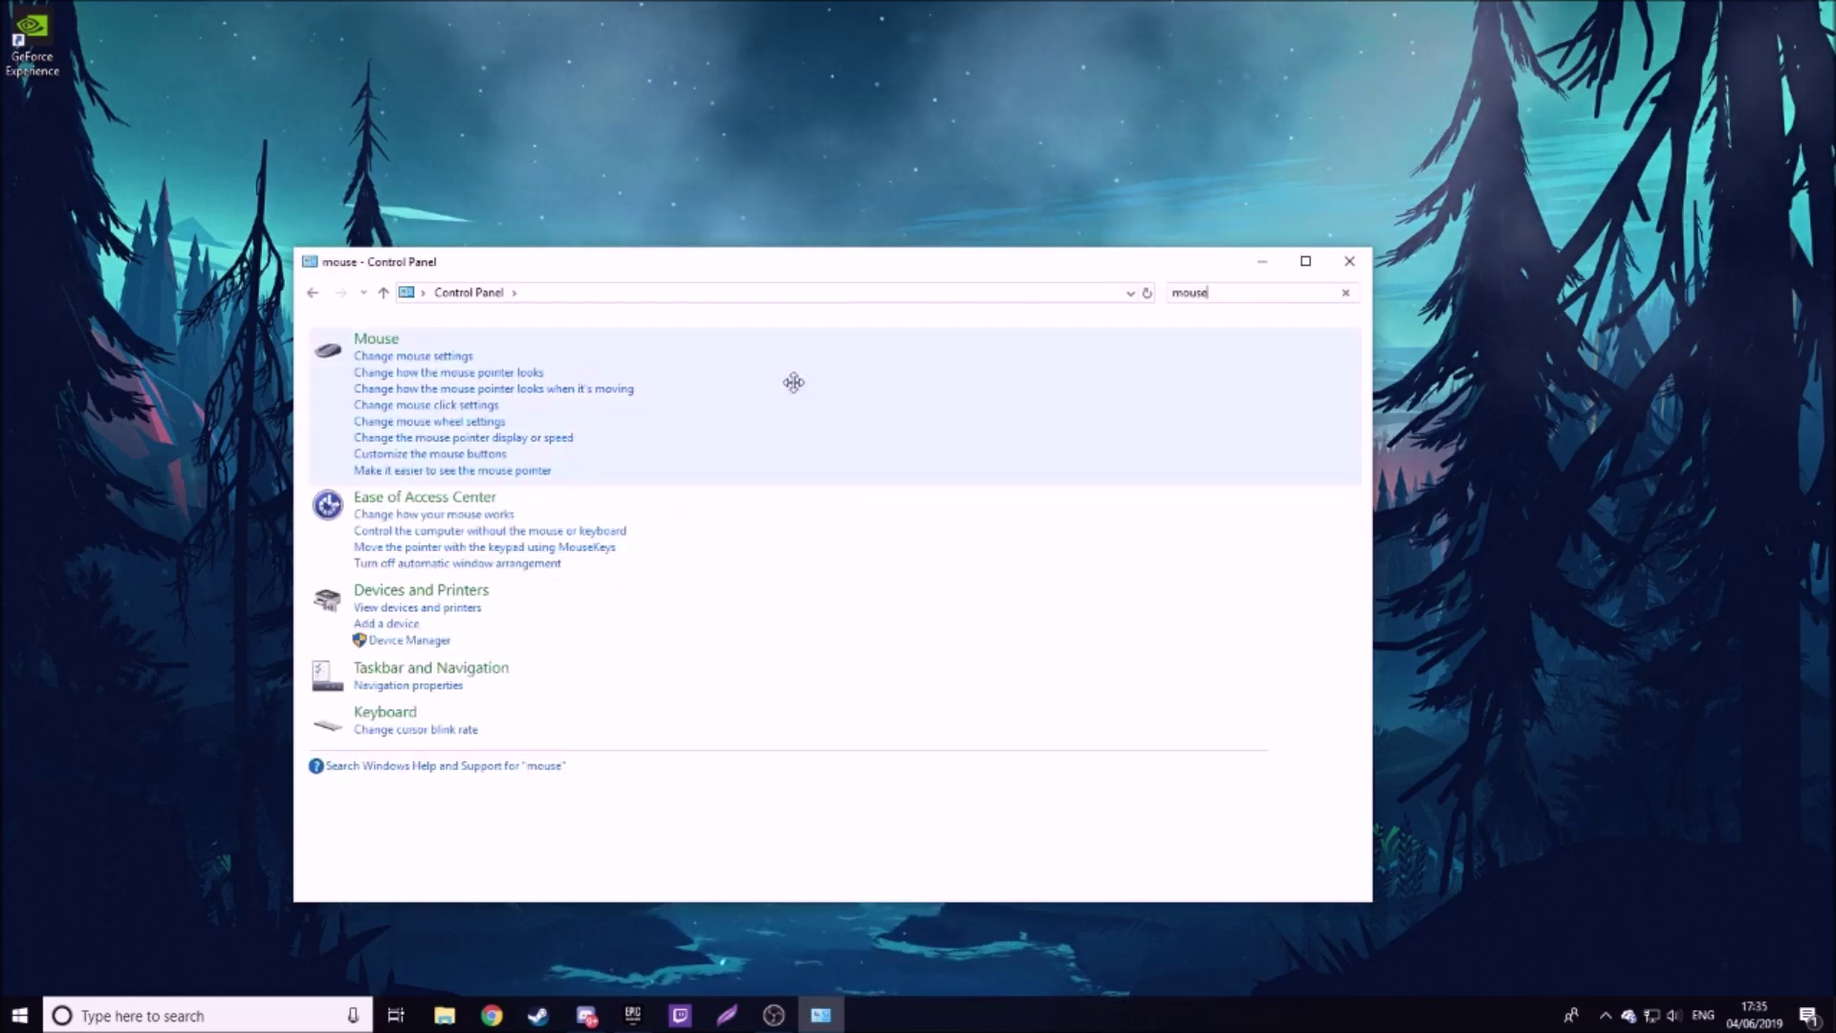
{"action": "left_click", "coordinate": [410, 356]}
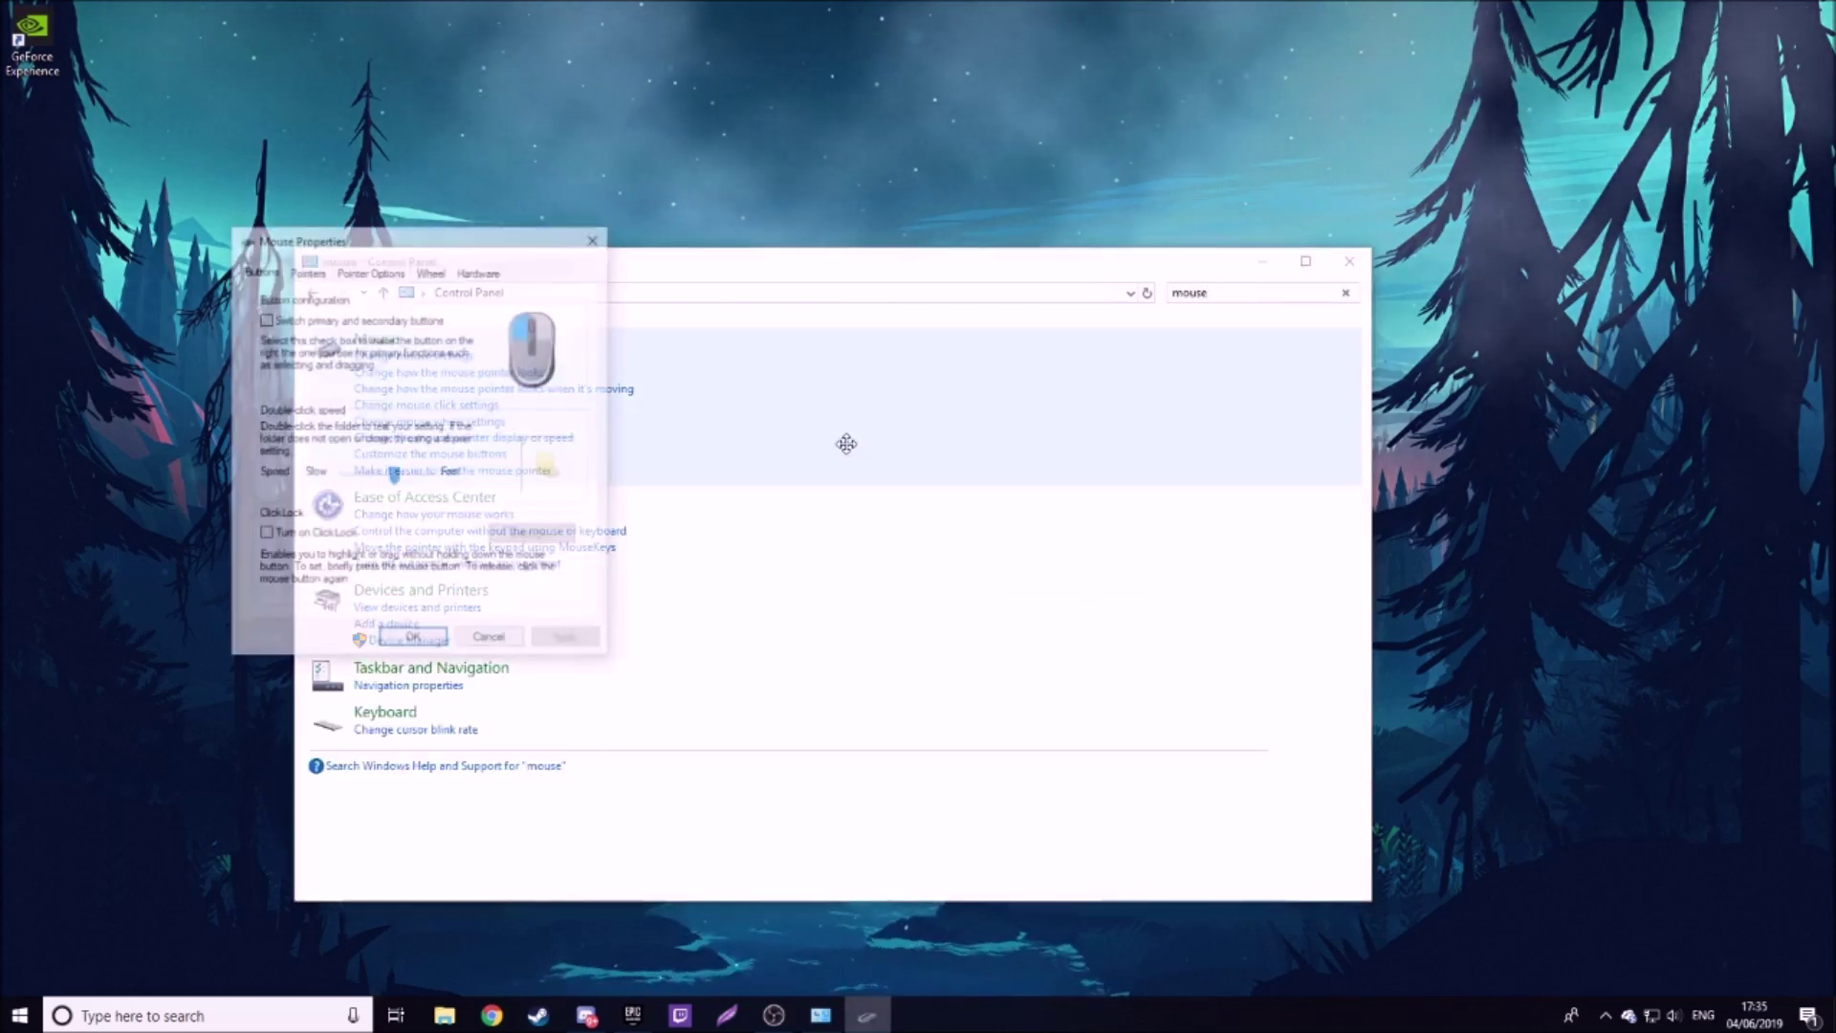
Step: Show the Pointers list in Mouse Properties and start browsing for a Normal Select cursor
{"action": "left_click", "coordinate": [305, 272]}
{"action": "left_click", "coordinate": [327, 323]}
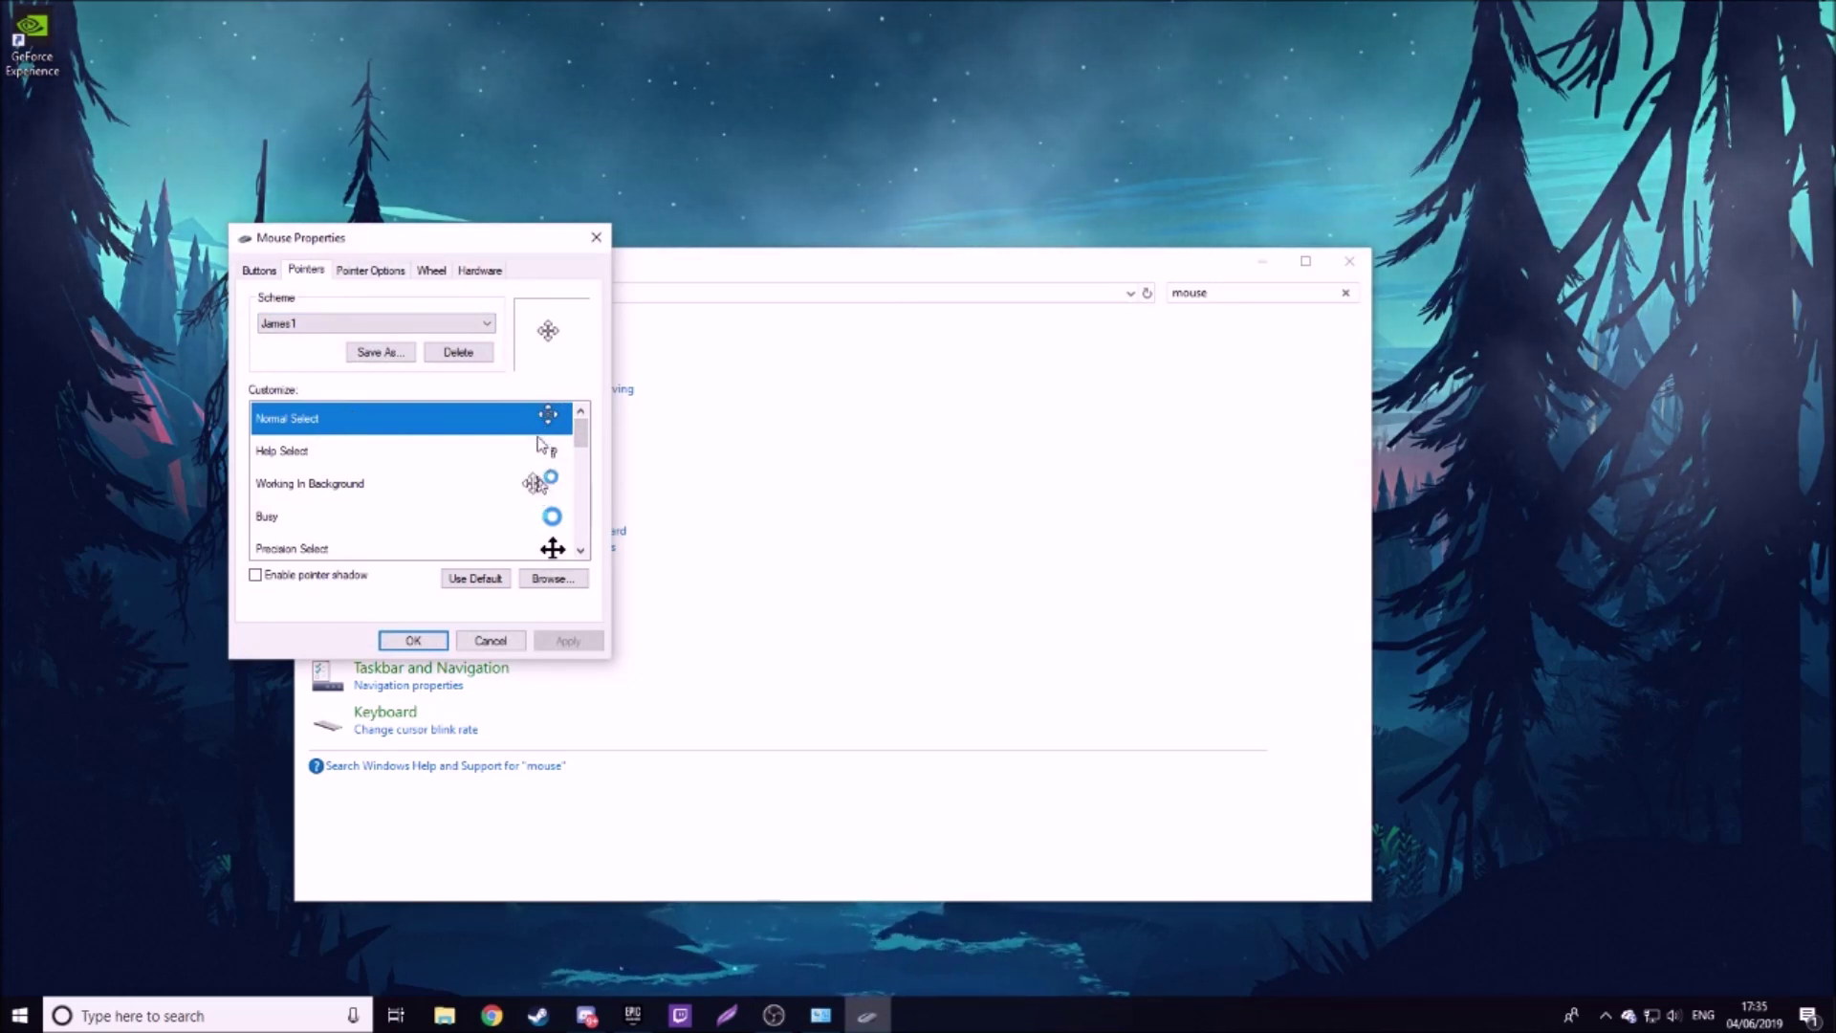
{"action": "double_click", "coordinate": [406, 417]}
Step: Move the Browse window beside Mouse Properties and preview aero_arrow_xl, aero_move_xl and aero_move_l
{"action": "mouse_move", "coordinate": [492, 277]}
{"action": "left_mouse_down"}
{"action": "mouse_move", "coordinate": [904, 278]}
{"action": "mouse_move", "coordinate": [970, 303]}
{"action": "left_mouse_up"}
{"action": "scroll", "coordinate": [931, 433], "scroll_direction": "down", "scroll_amount": 3}
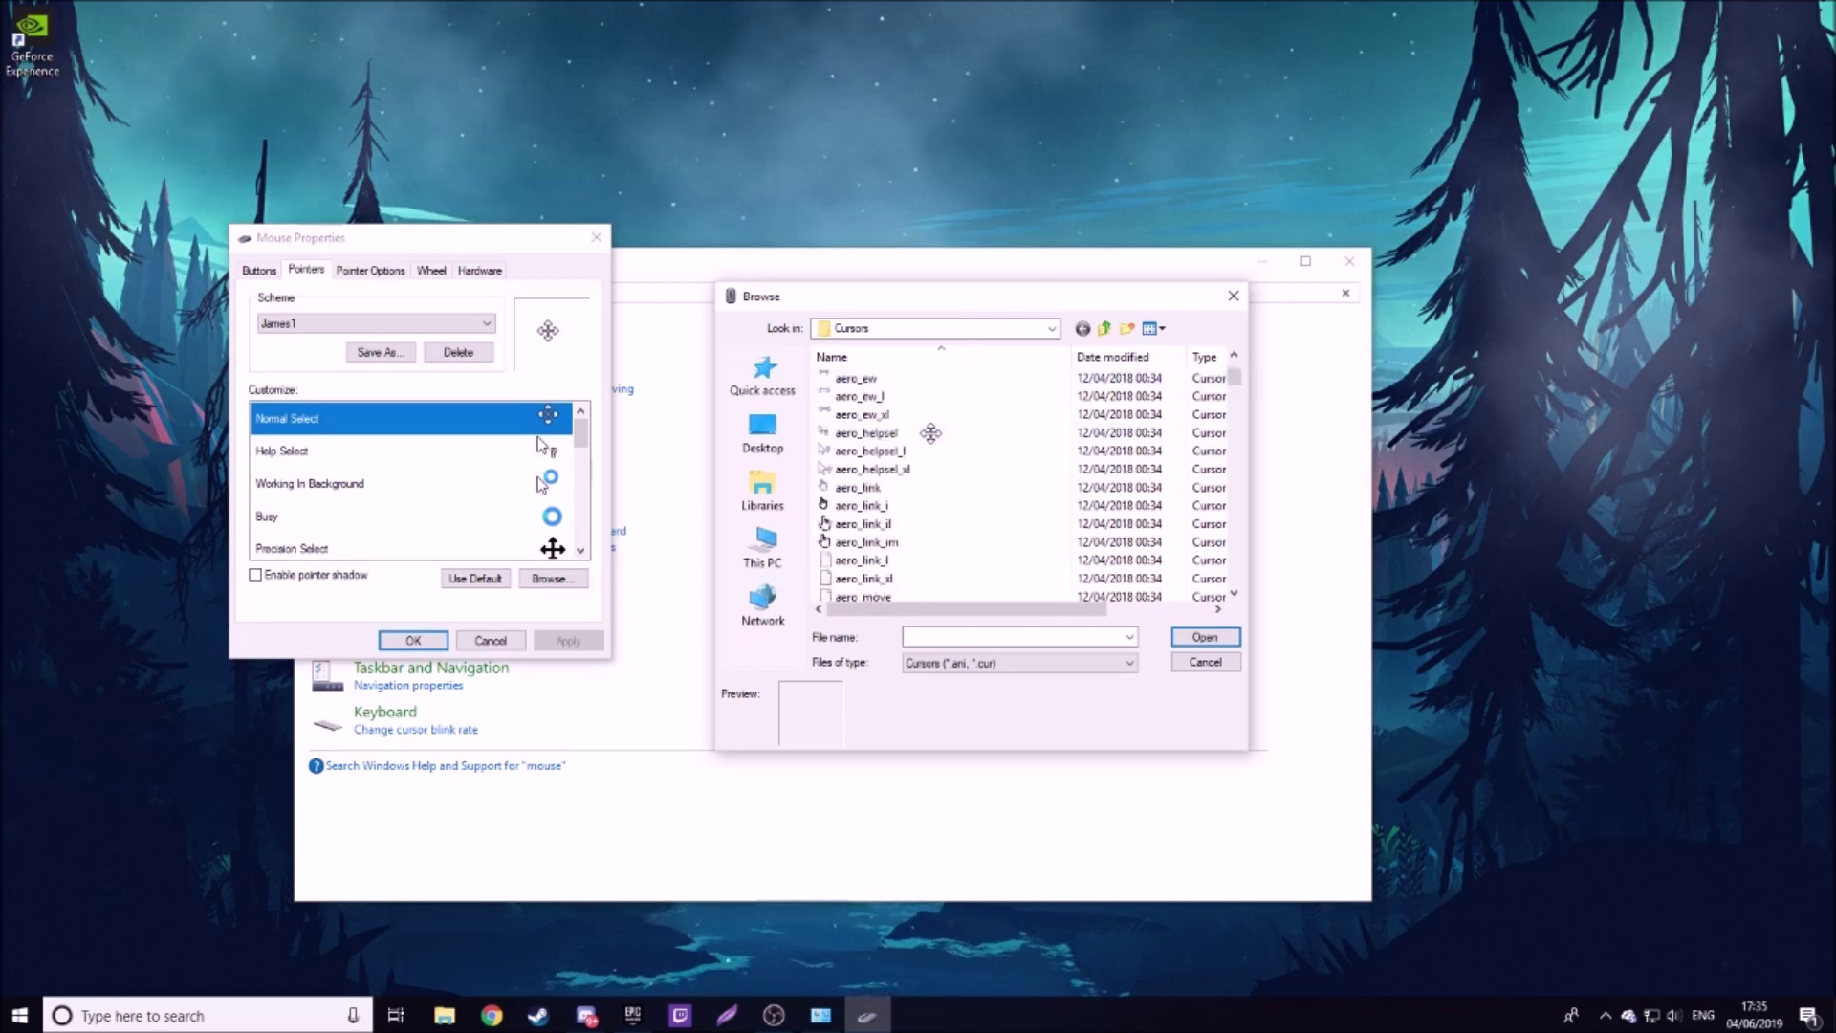
{"action": "scroll", "coordinate": [929, 433], "scroll_direction": "down", "scroll_amount": 3}
{"action": "scroll", "coordinate": [929, 434], "scroll_direction": "down", "scroll_amount": 3}
{"action": "scroll", "coordinate": [930, 433], "scroll_direction": "down", "scroll_amount": 2}
{"action": "scroll", "coordinate": [929, 434], "scroll_direction": "down", "scroll_amount": 2}
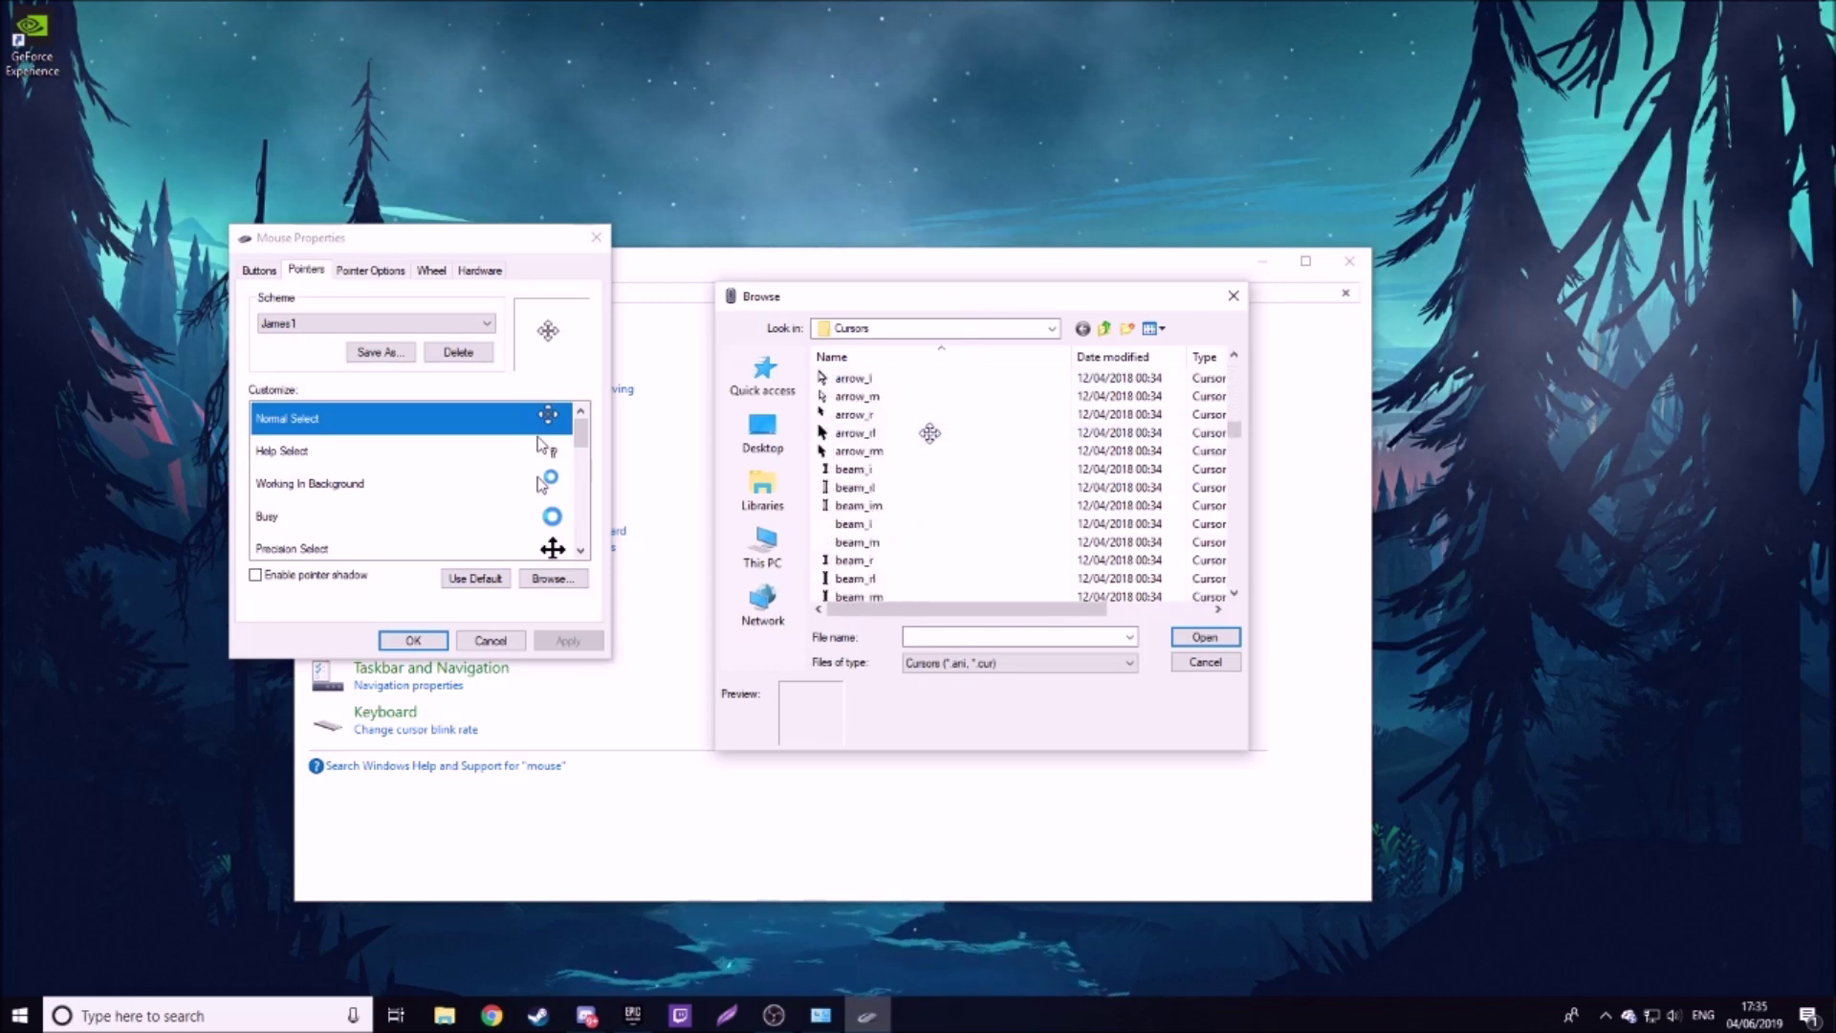
{"action": "scroll", "coordinate": [930, 433], "scroll_direction": "down", "scroll_amount": 2}
{"action": "scroll", "coordinate": [929, 434], "scroll_direction": "down", "scroll_amount": 3}
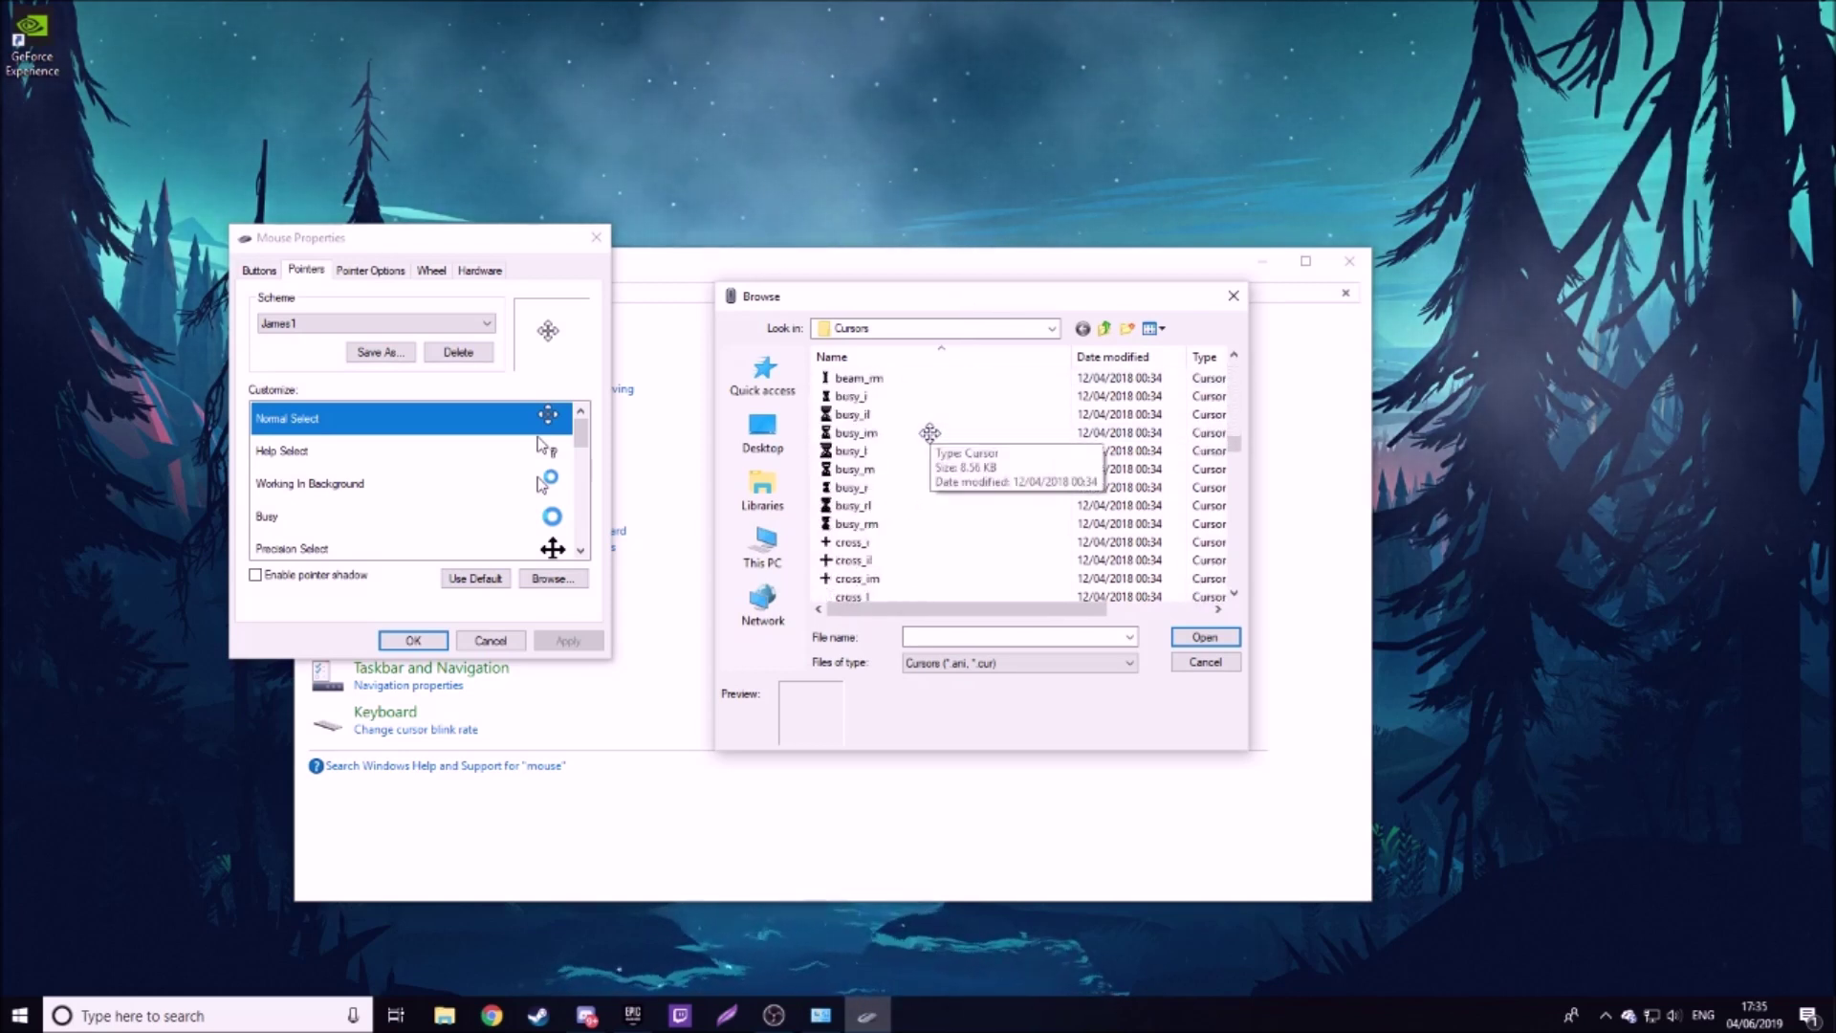
{"action": "scroll", "coordinate": [930, 433], "scroll_direction": "down", "scroll_amount": 4}
{"action": "scroll", "coordinate": [930, 433], "scroll_direction": "up", "scroll_amount": 4}
{"action": "scroll", "coordinate": [930, 434], "scroll_direction": "up", "scroll_amount": 4}
{"action": "scroll", "coordinate": [924, 428], "scroll_direction": "up", "scroll_amount": 4}
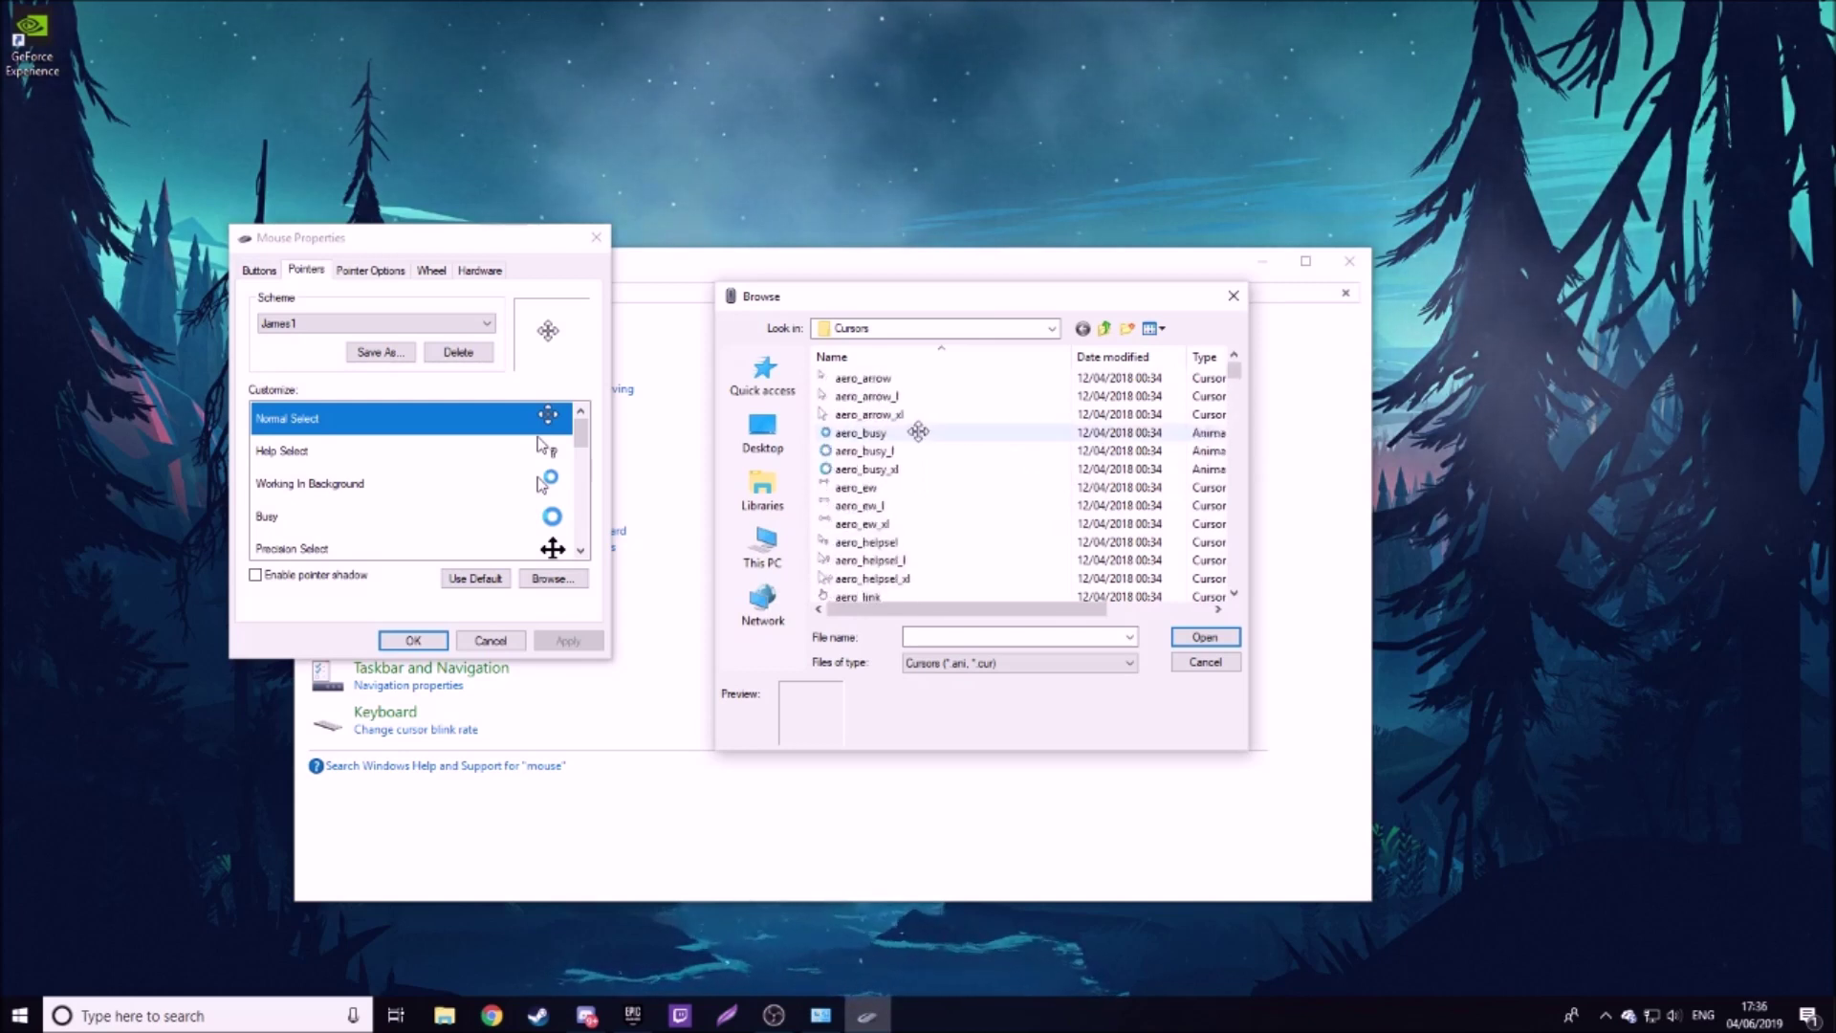
{"action": "scroll", "coordinate": [923, 416], "scroll_direction": "up", "scroll_amount": 4}
{"action": "scroll", "coordinate": [913, 403], "scroll_direction": "up", "scroll_amount": 4}
{"action": "left_click", "coordinate": [911, 397]}
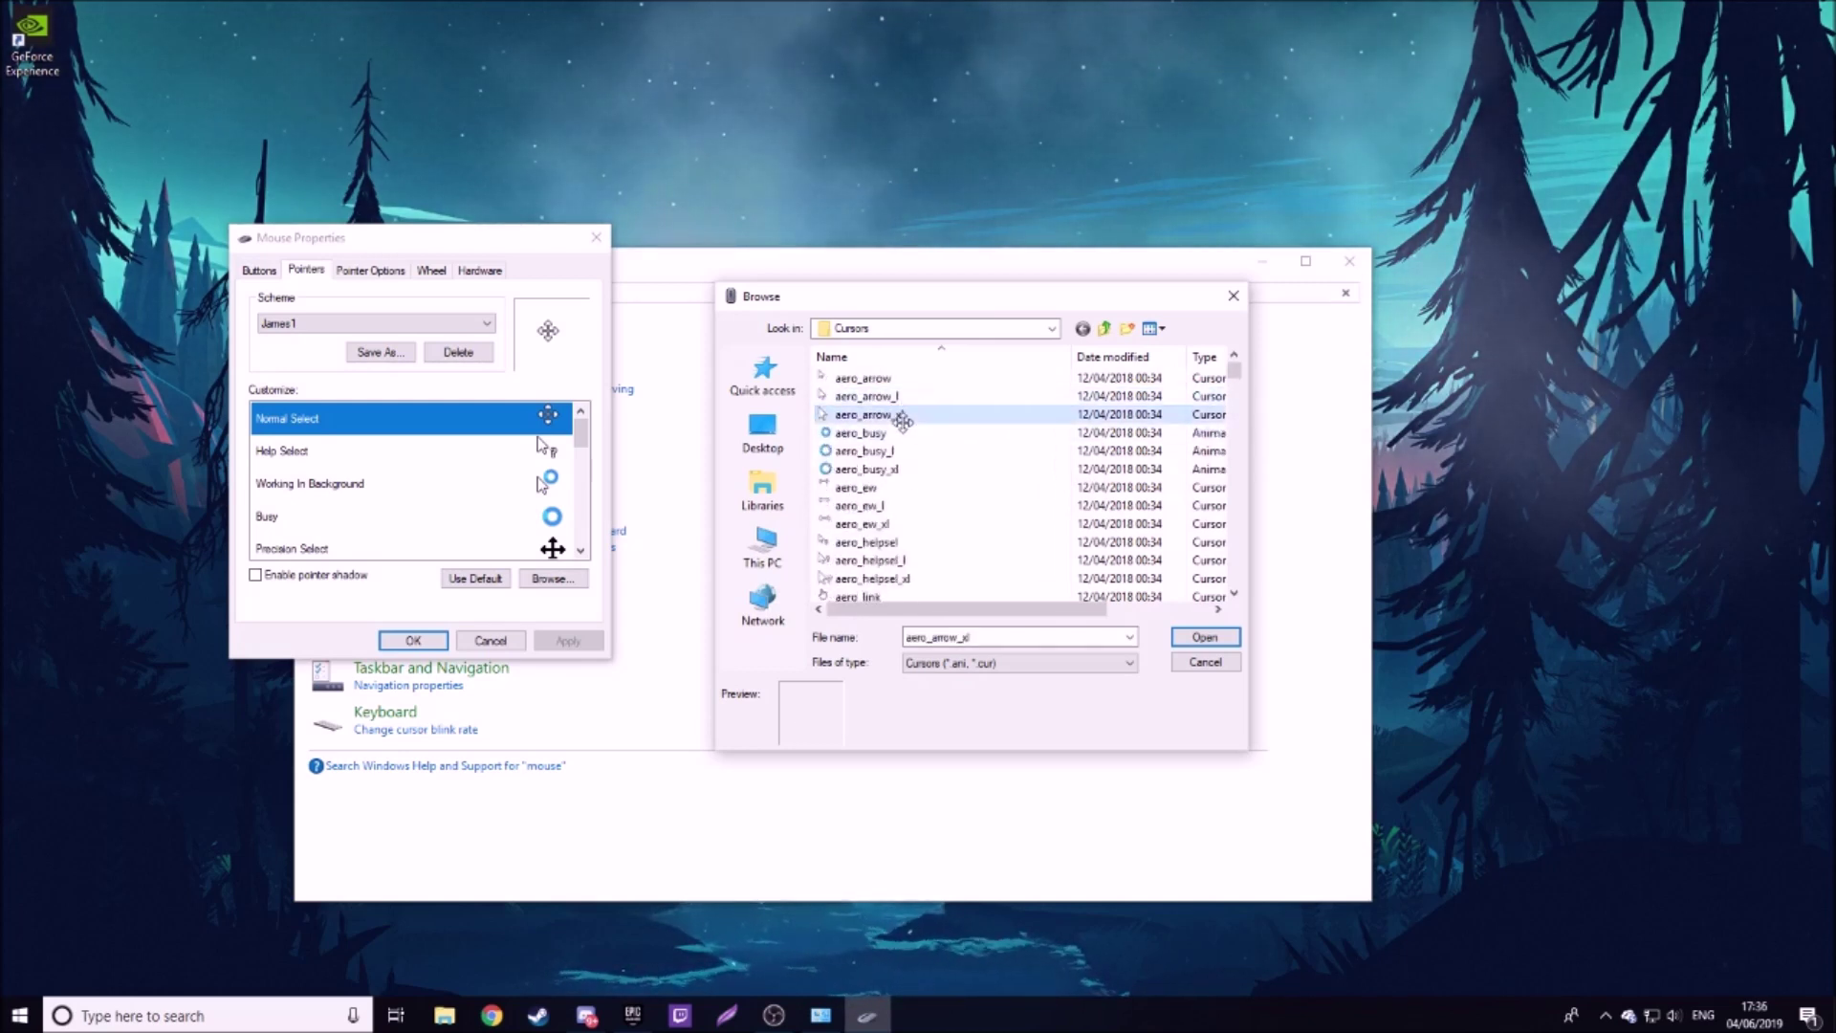
{"action": "scroll", "coordinate": [934, 442], "scroll_direction": "down", "scroll_amount": 4}
{"action": "scroll", "coordinate": [932, 445], "scroll_direction": "down", "scroll_amount": 1}
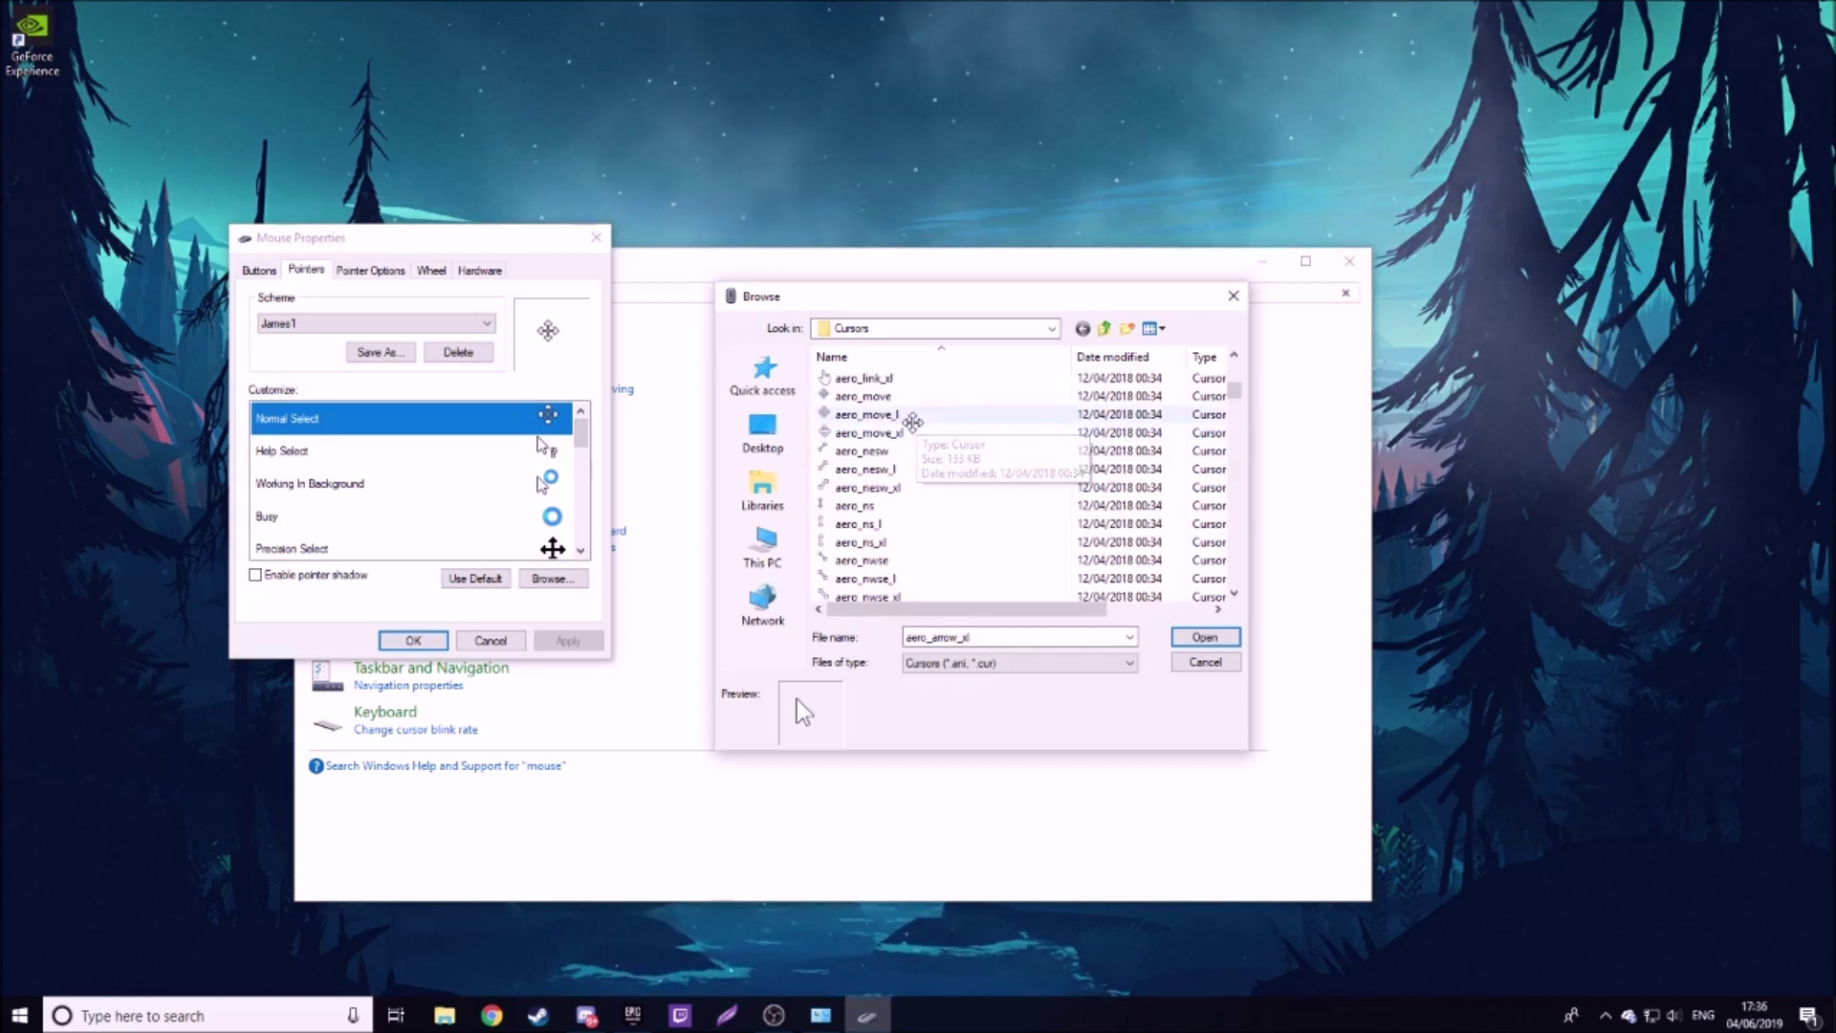
{"action": "left_click", "coordinate": [932, 432]}
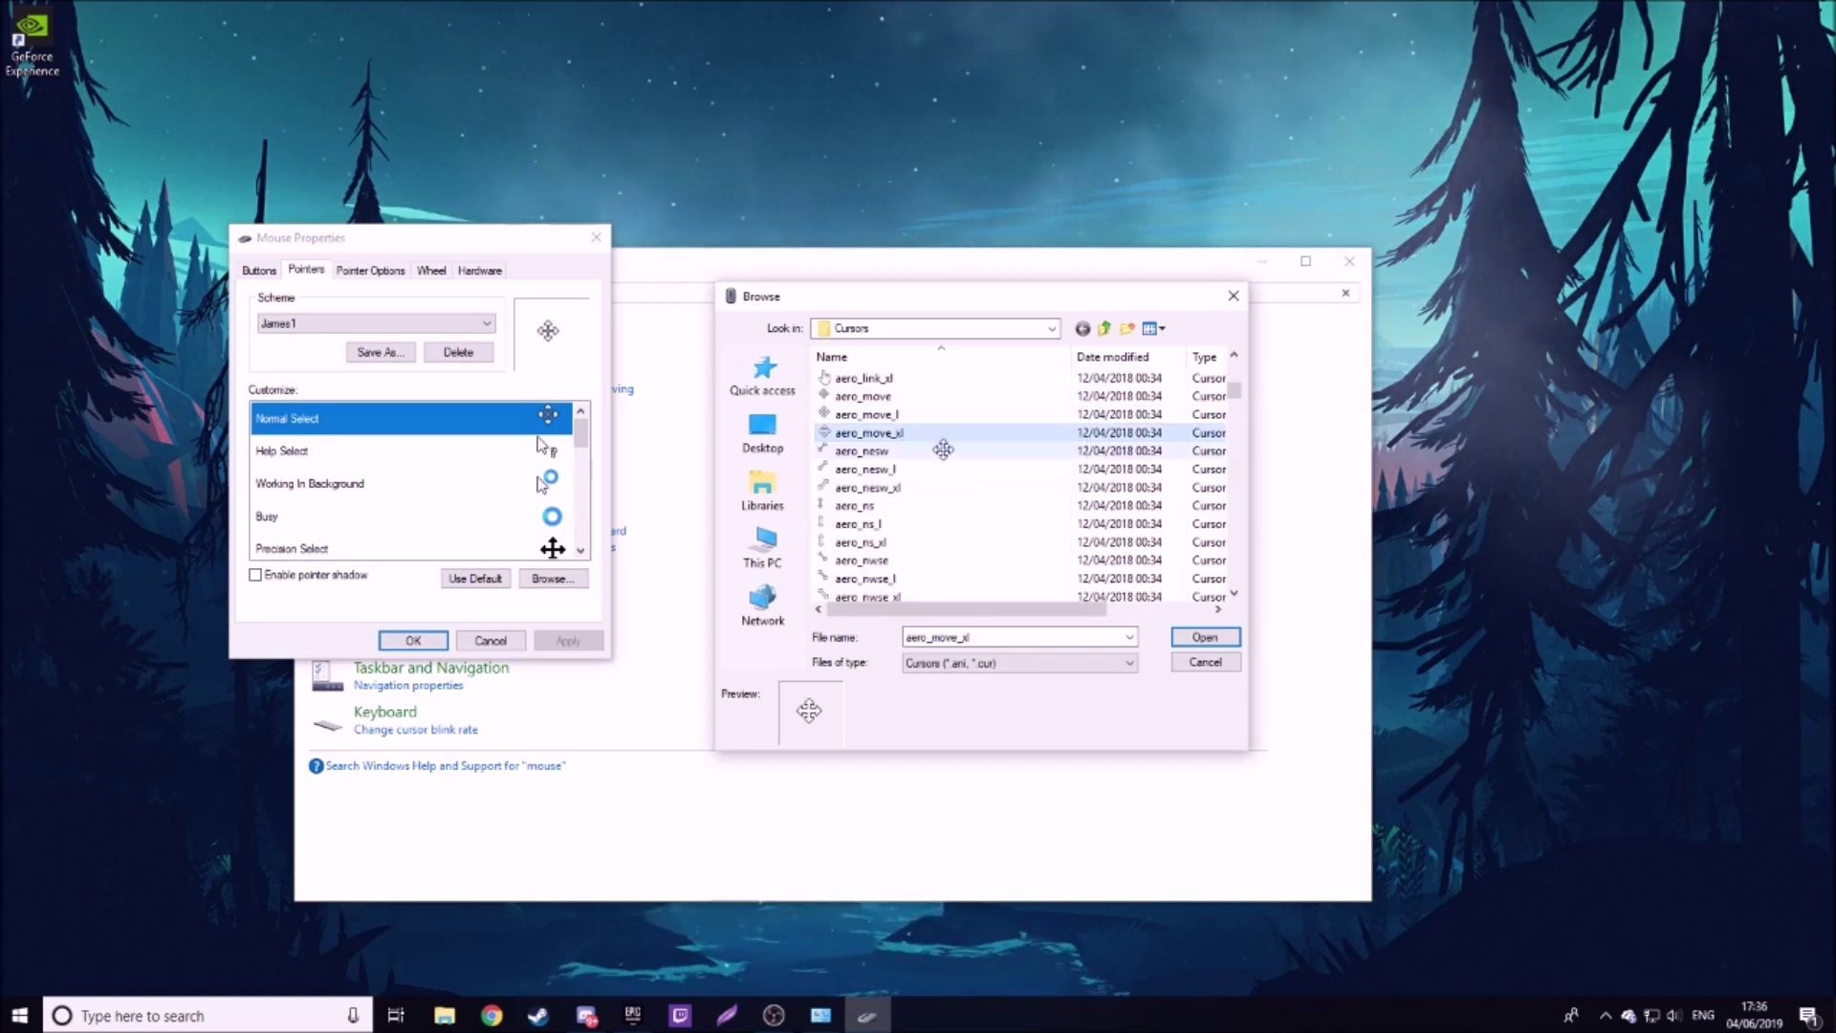
{"action": "left_click", "coordinate": [882, 415]}
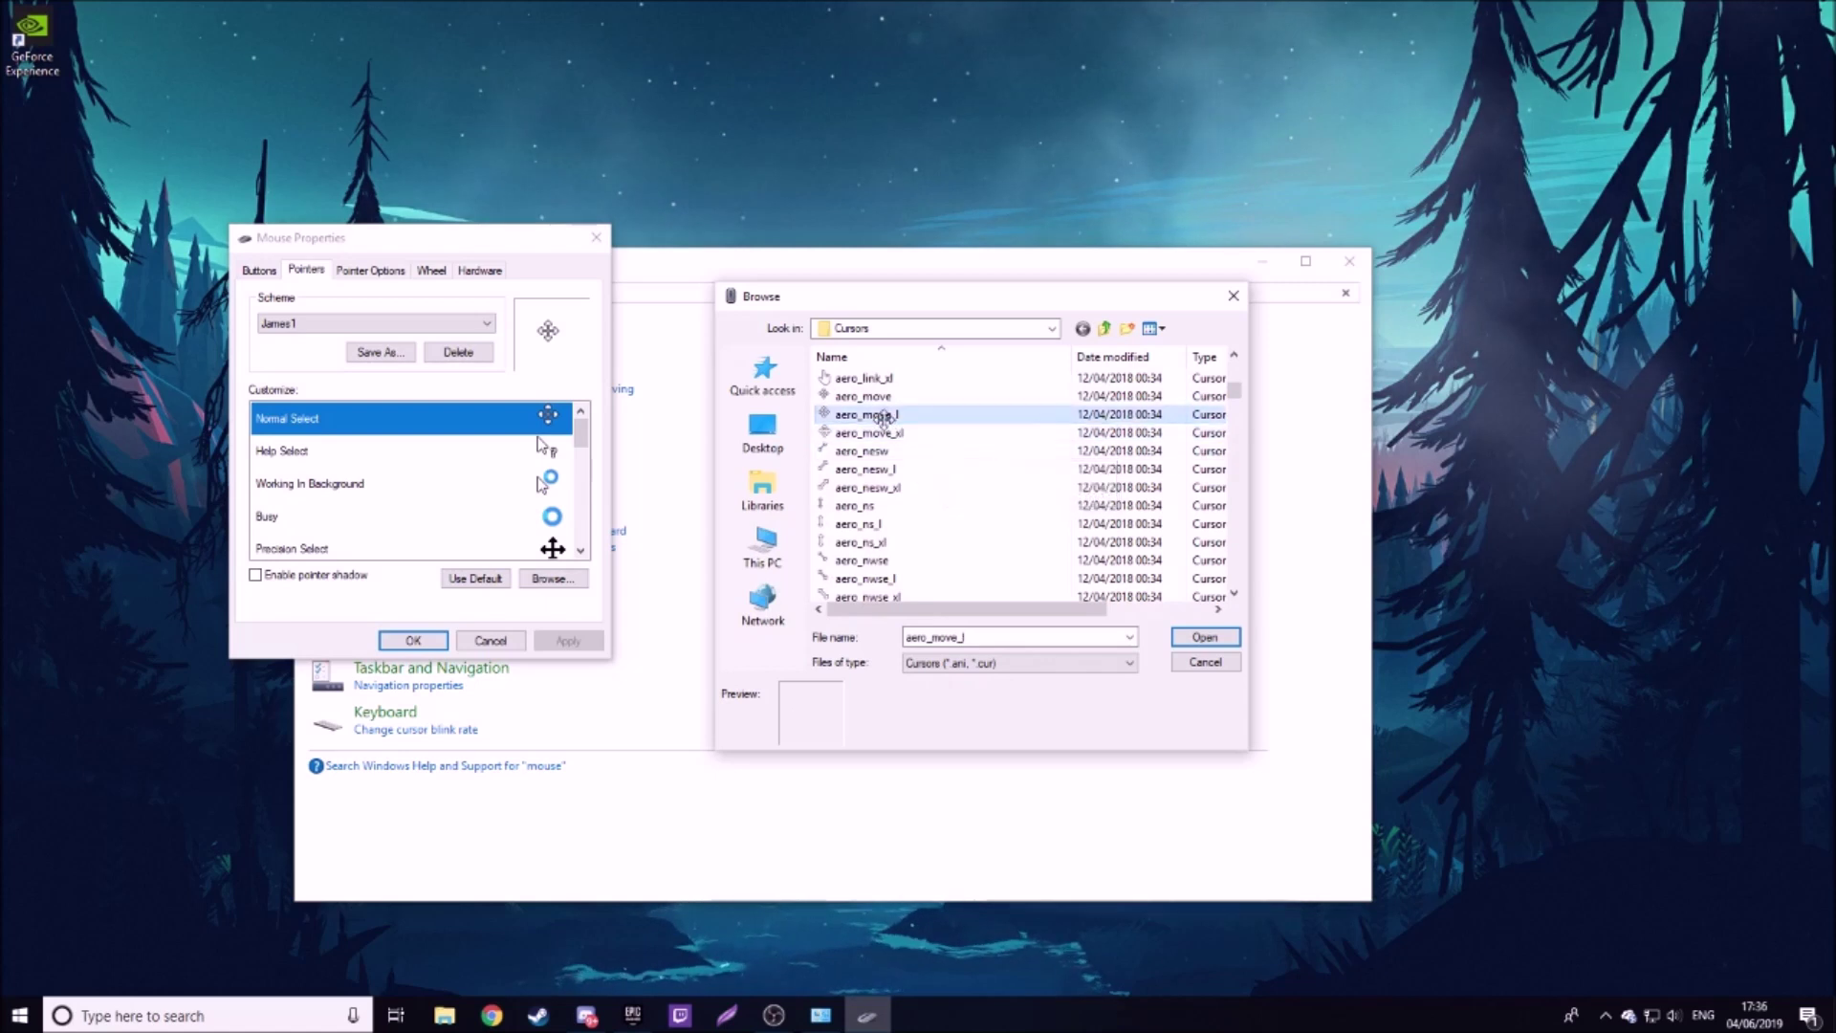
Step: Preview the aero_move, aero_arrow_l and animated aero_busy cursor files
{"action": "left_click", "coordinate": [881, 398]}
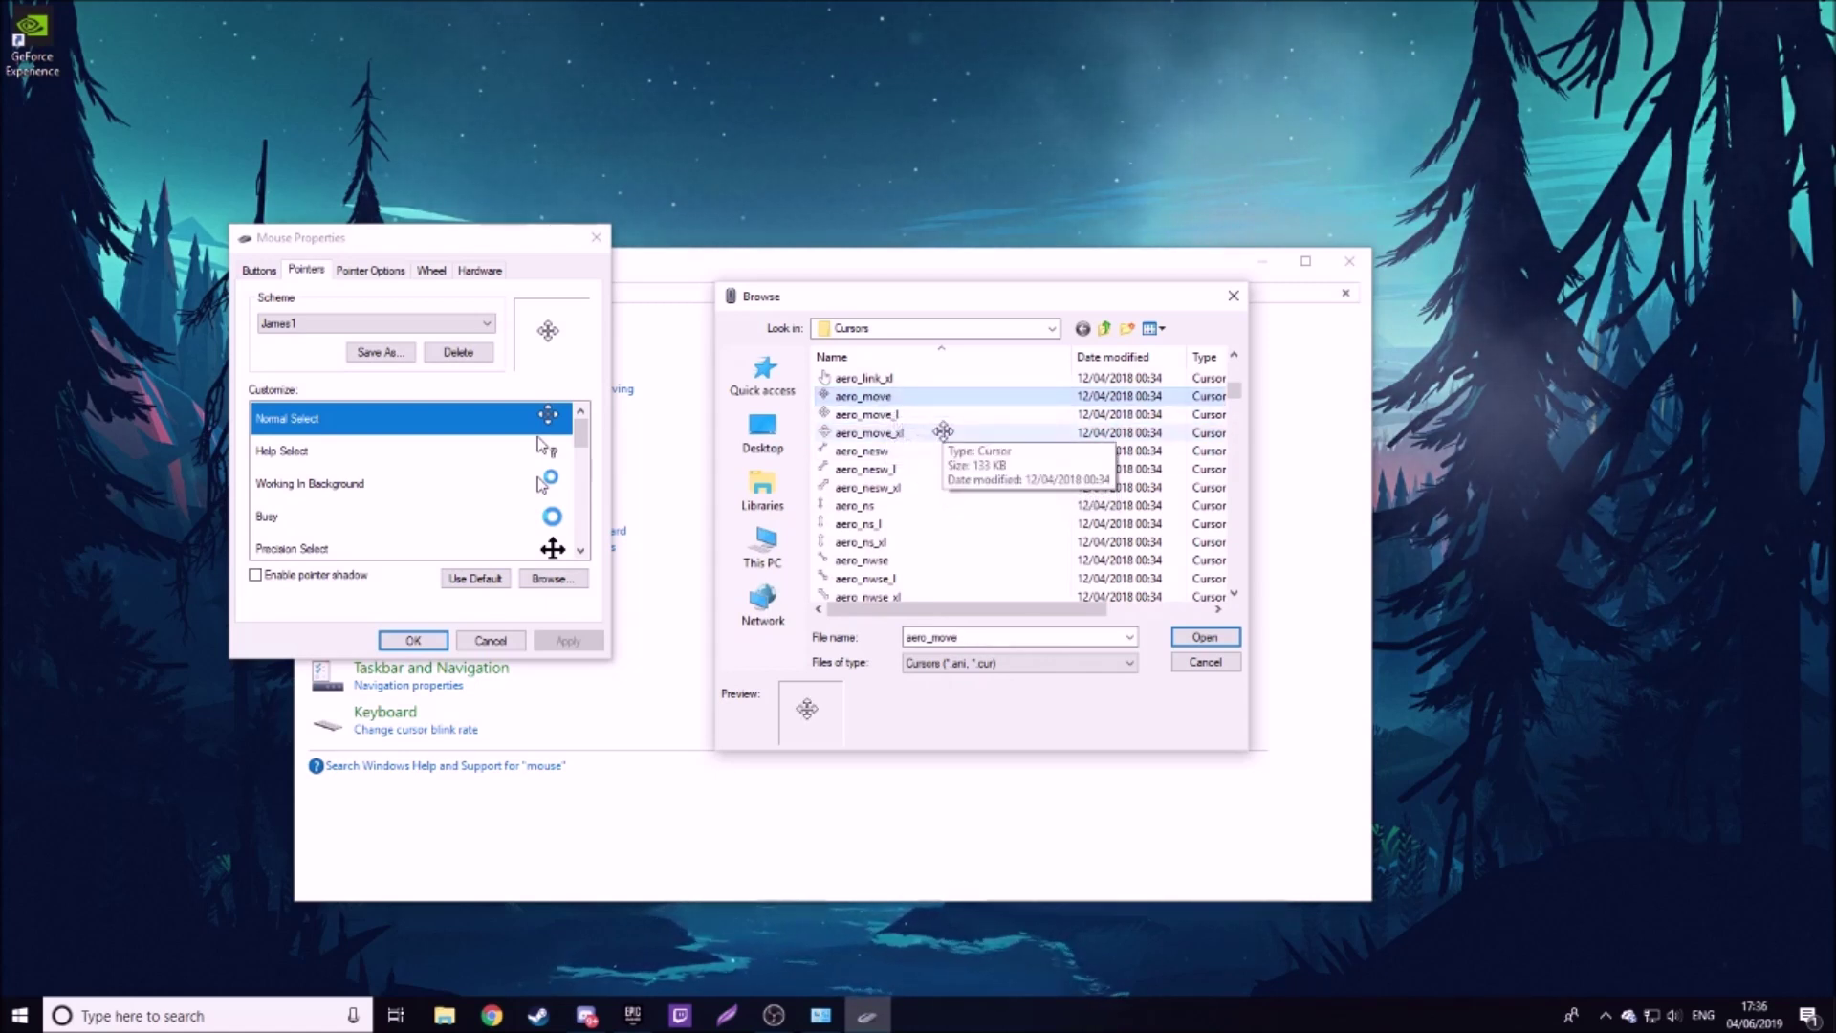
{"action": "scroll", "coordinate": [943, 431], "scroll_direction": "up", "scroll_amount": 4}
{"action": "scroll", "coordinate": [943, 432], "scroll_direction": "up", "scroll_amount": 1}
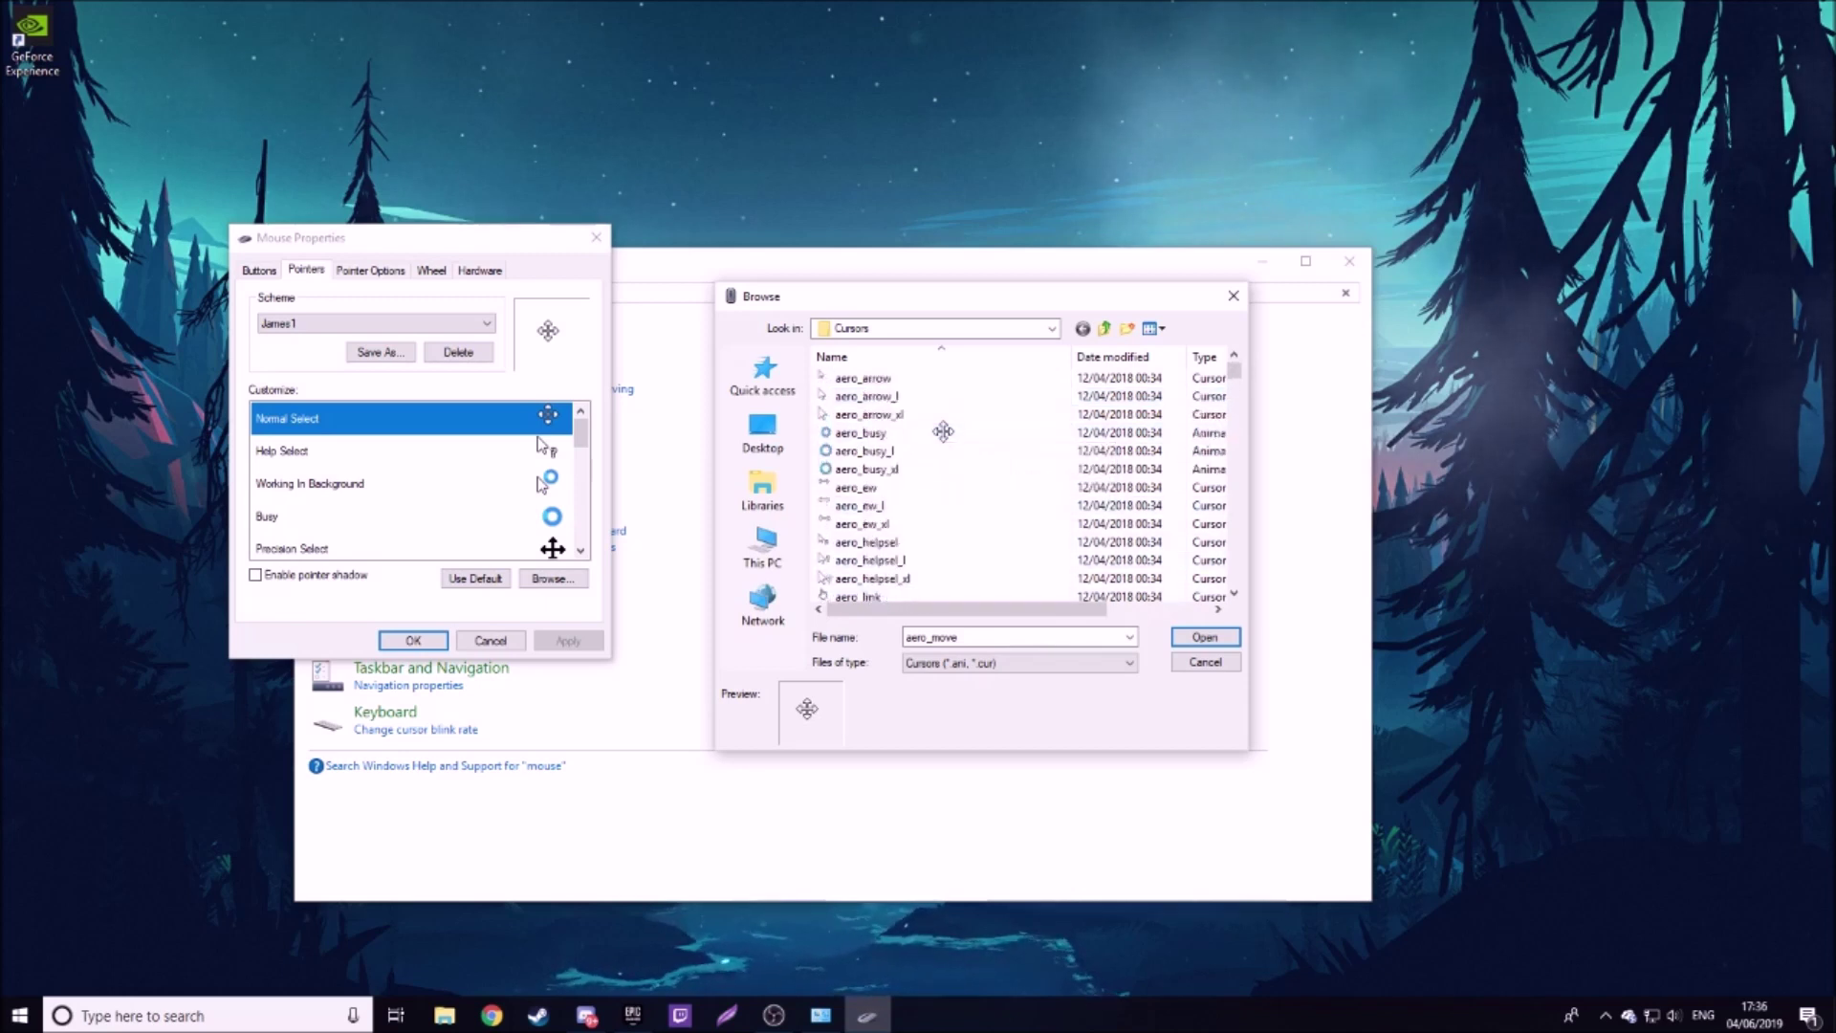
{"action": "left_click", "coordinate": [890, 397]}
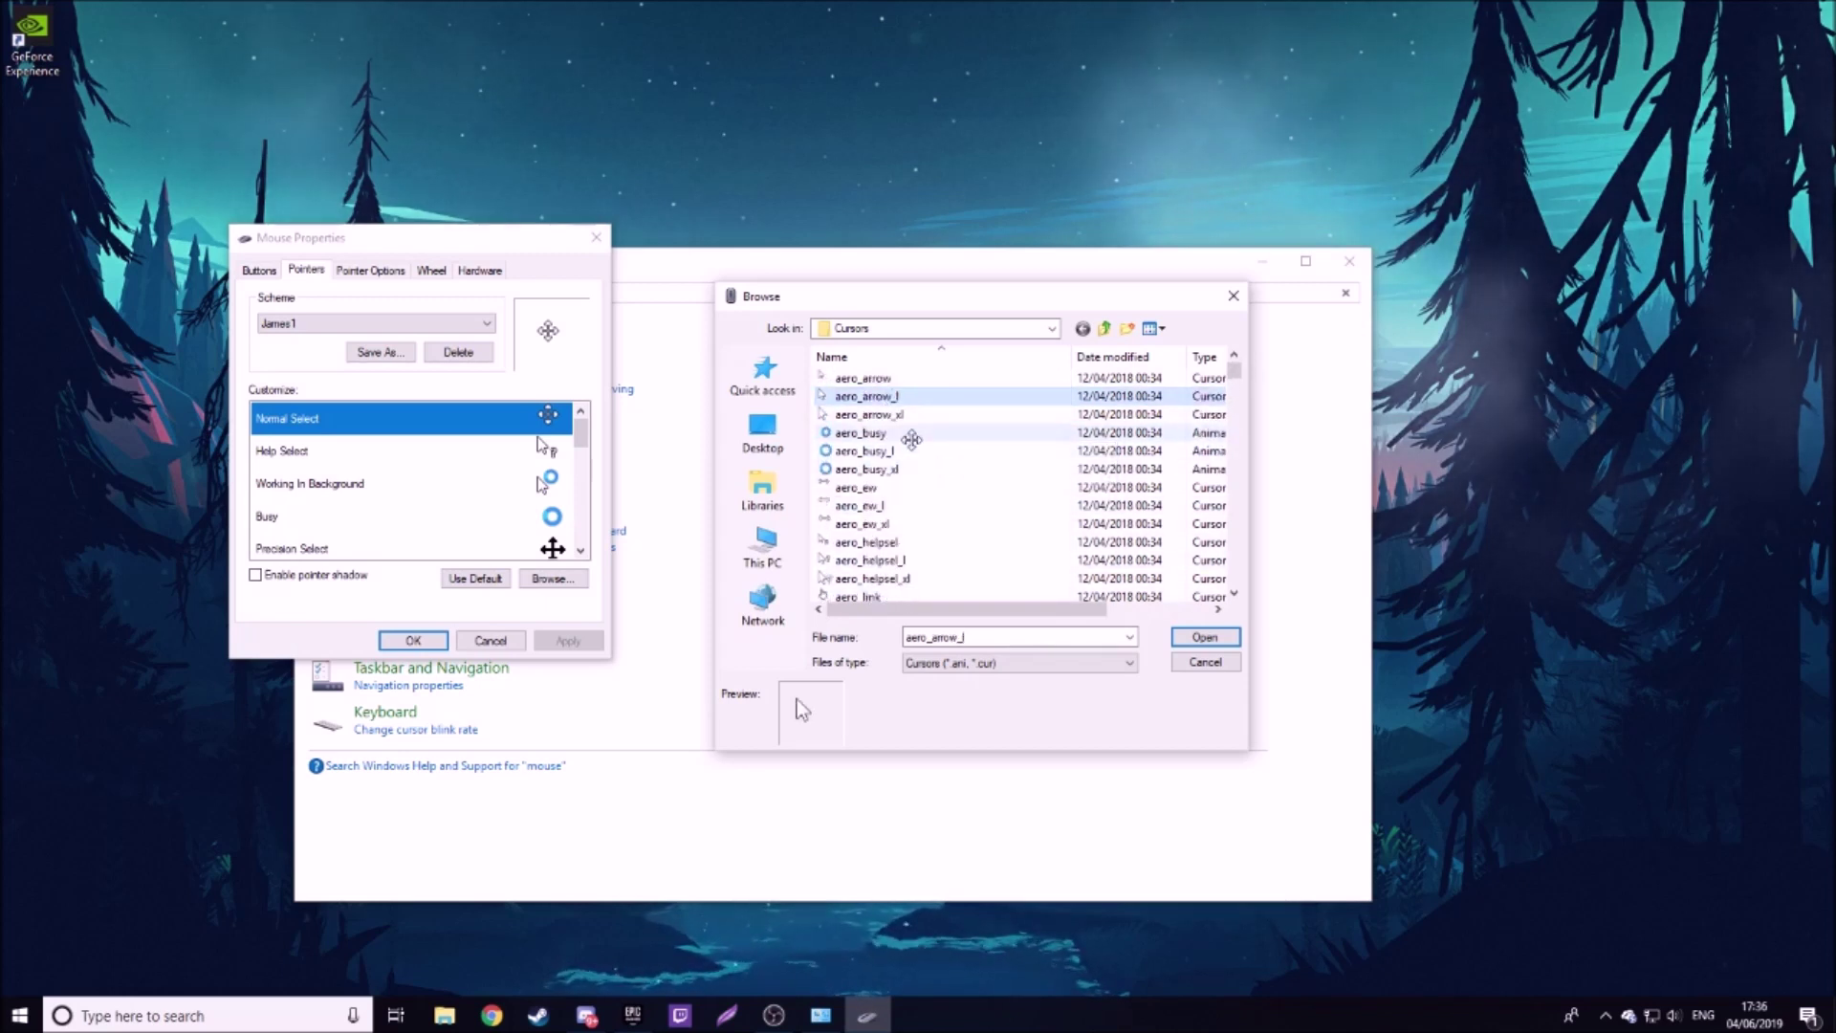
{"action": "left_click", "coordinate": [910, 434]}
{"action": "scroll", "coordinate": [918, 445], "scroll_direction": "down", "scroll_amount": 1}
{"action": "scroll", "coordinate": [882, 402], "scroll_direction": "up", "scroll_amount": 3}
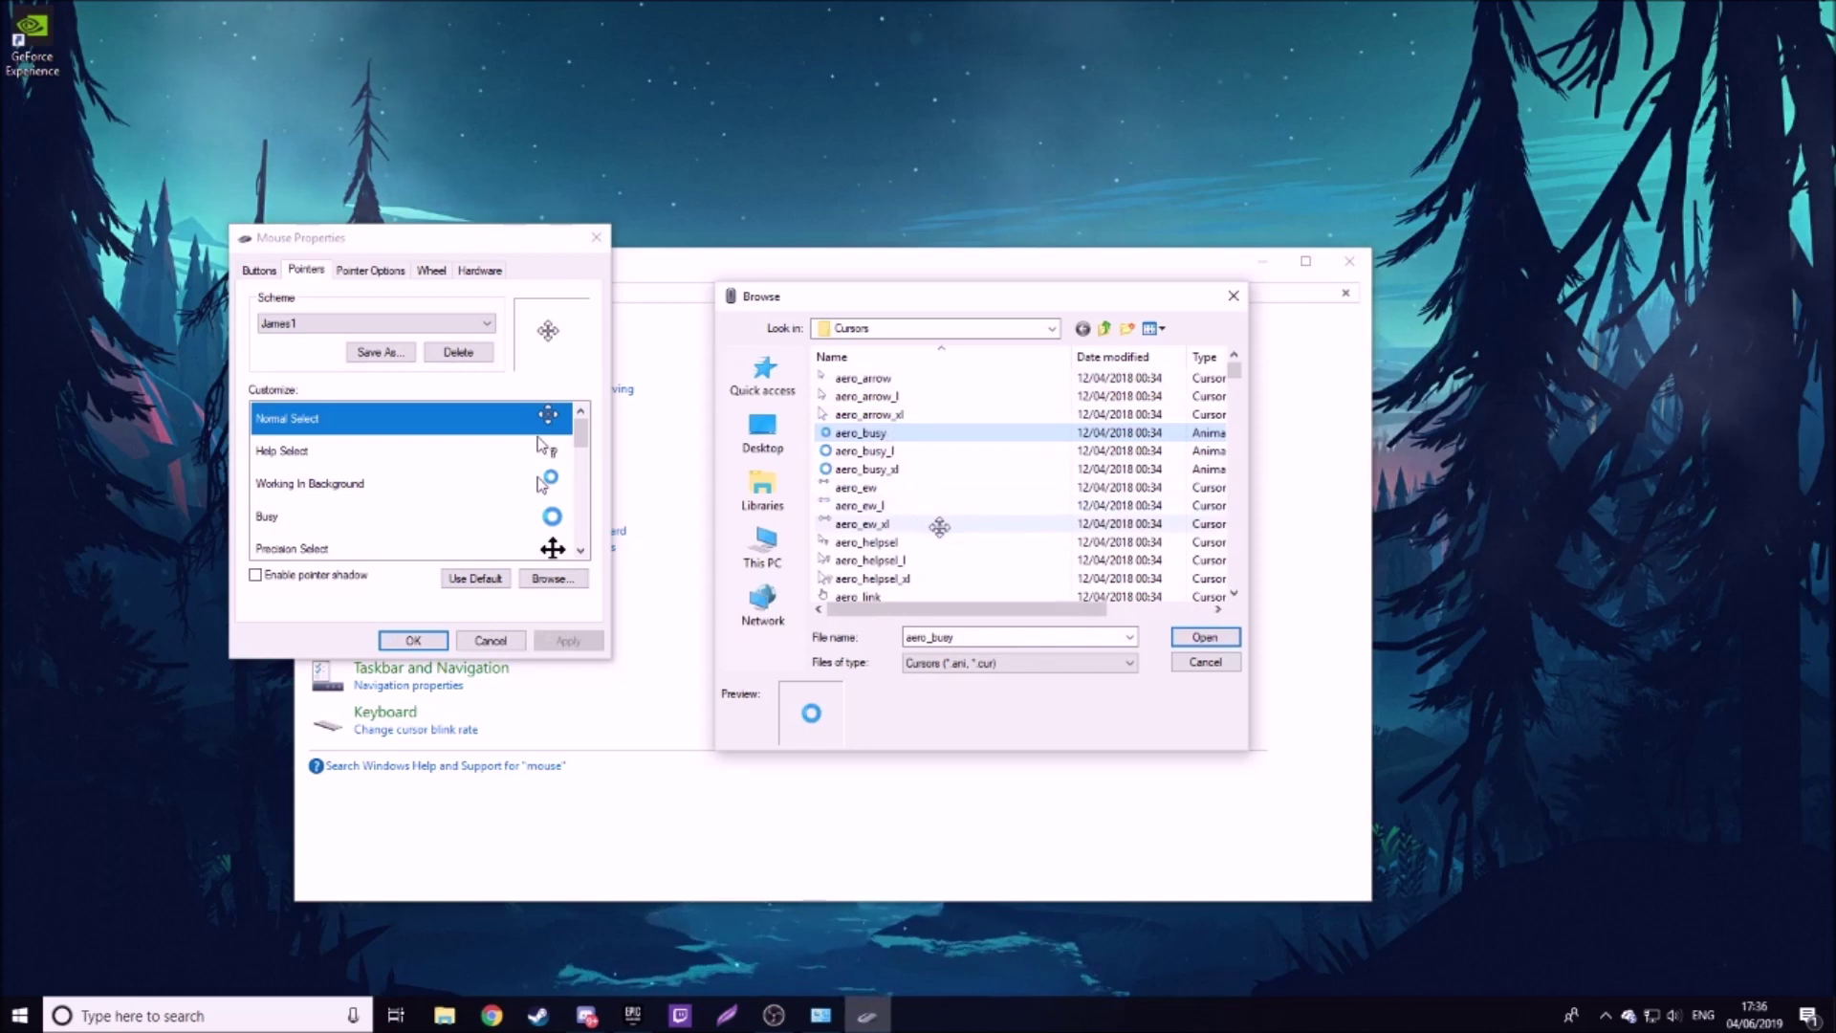
{"action": "scroll", "coordinate": [933, 524], "scroll_direction": "down", "scroll_amount": 5}
{"action": "scroll", "coordinate": [933, 515], "scroll_direction": "down", "scroll_amount": 5}
{"action": "scroll", "coordinate": [934, 512], "scroll_direction": "down", "scroll_amount": 5}
{"action": "scroll", "coordinate": [933, 511], "scroll_direction": "down", "scroll_amount": 5}
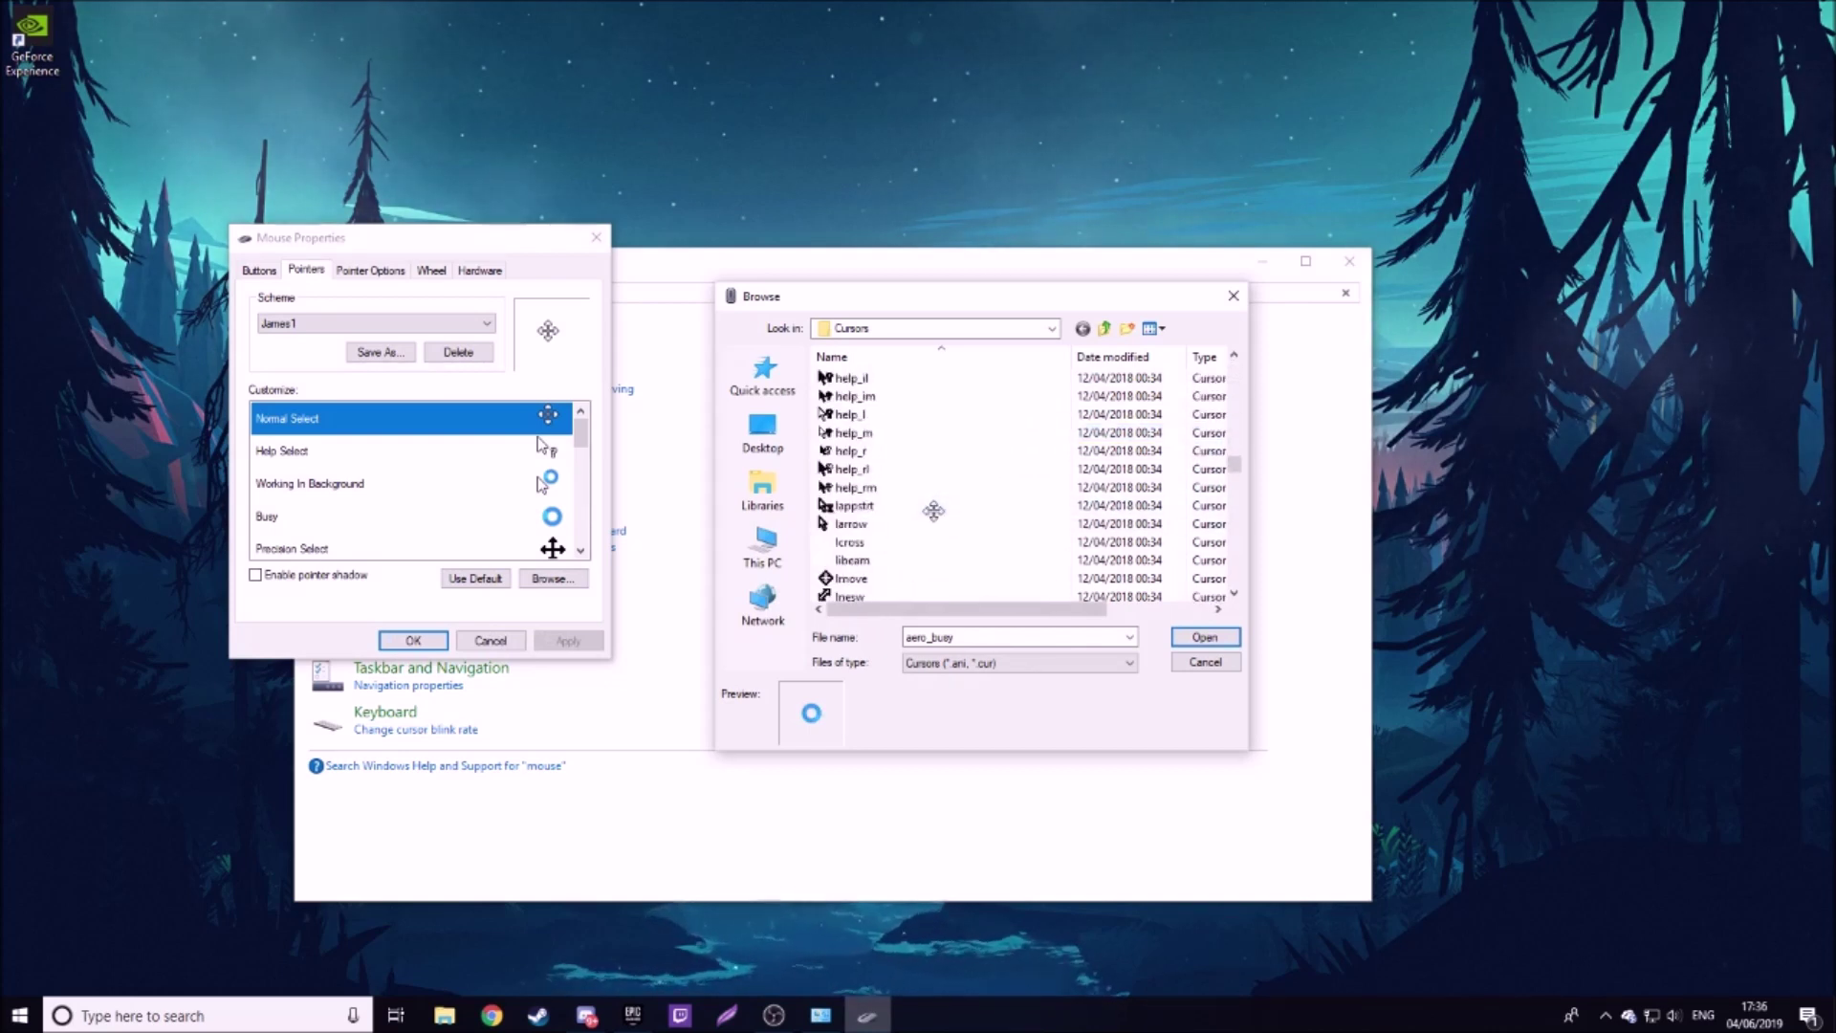
{"action": "scroll", "coordinate": [934, 512], "scroll_direction": "up", "scroll_amount": 1}
{"action": "scroll", "coordinate": [934, 511], "scroll_direction": "up", "scroll_amount": 1}
{"action": "left_click", "coordinate": [868, 451]}
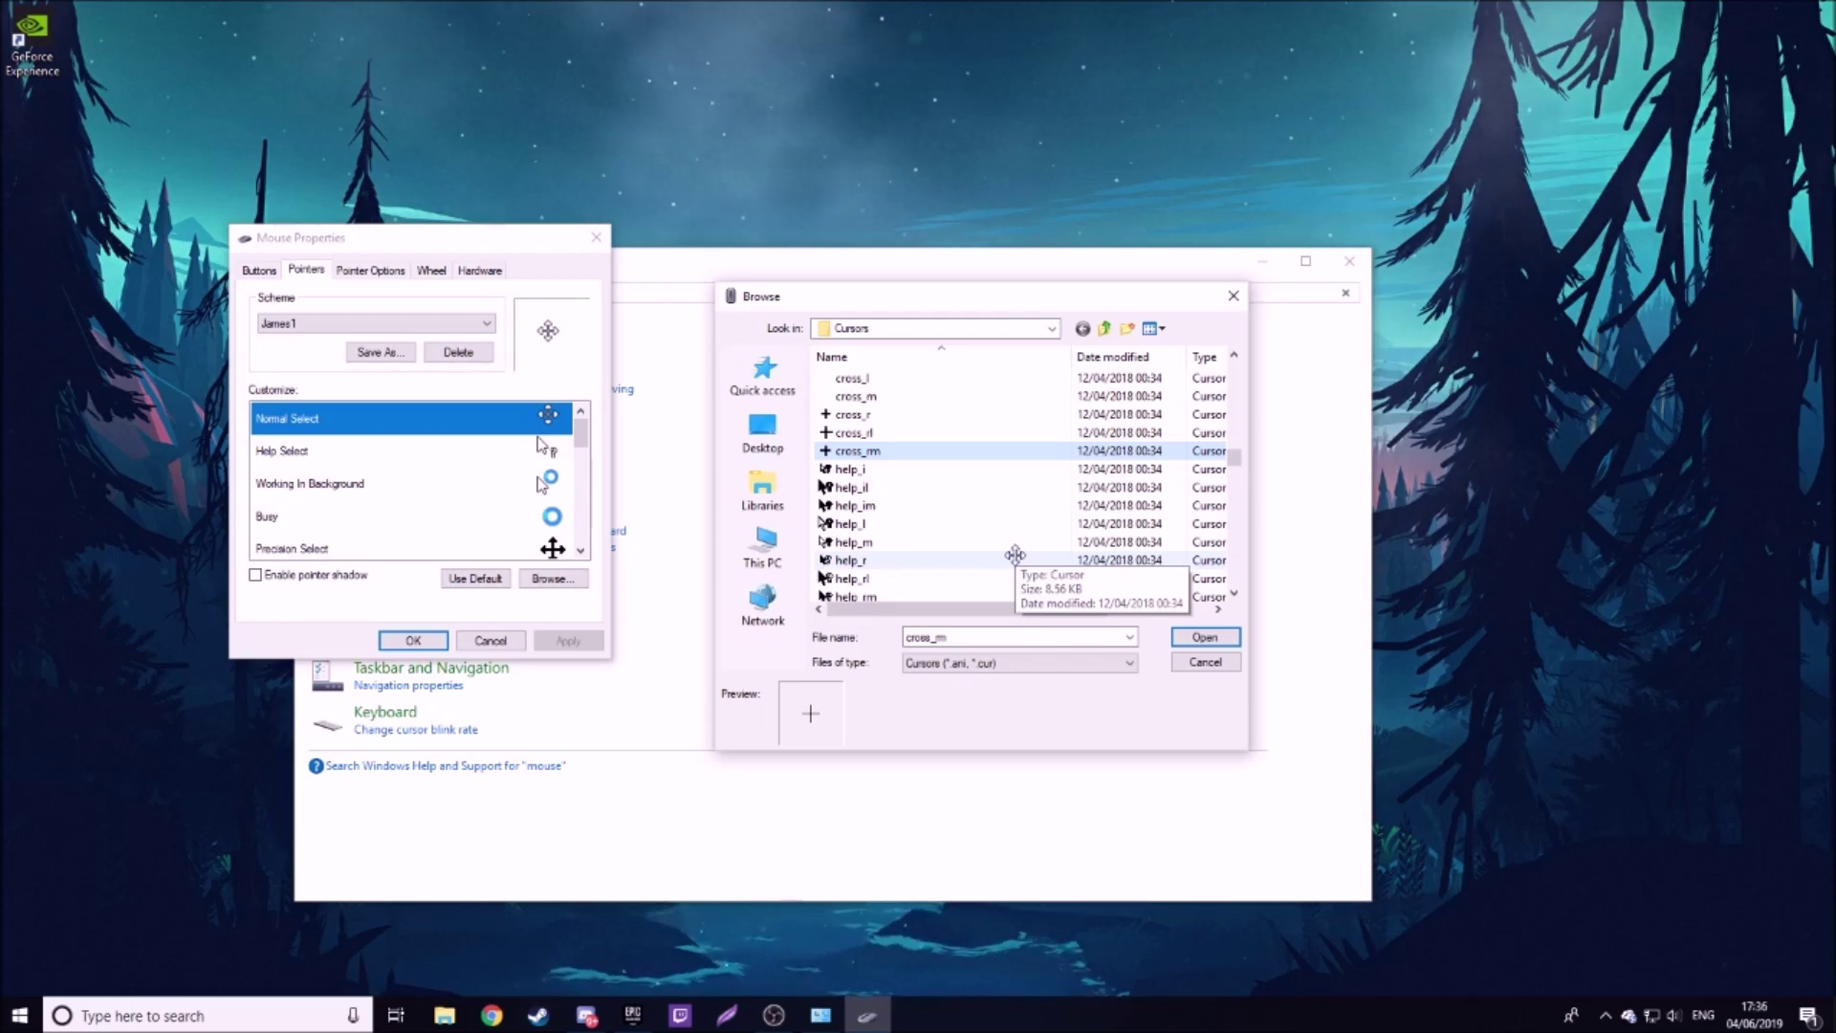
{"action": "left_click", "coordinate": [1234, 297]}
Step: Close Mouse Properties and Control Panel, then sweep selection areas with the new crosshair pointer
{"action": "left_click", "coordinate": [597, 237]}
{"action": "left_click", "coordinate": [1348, 261]}
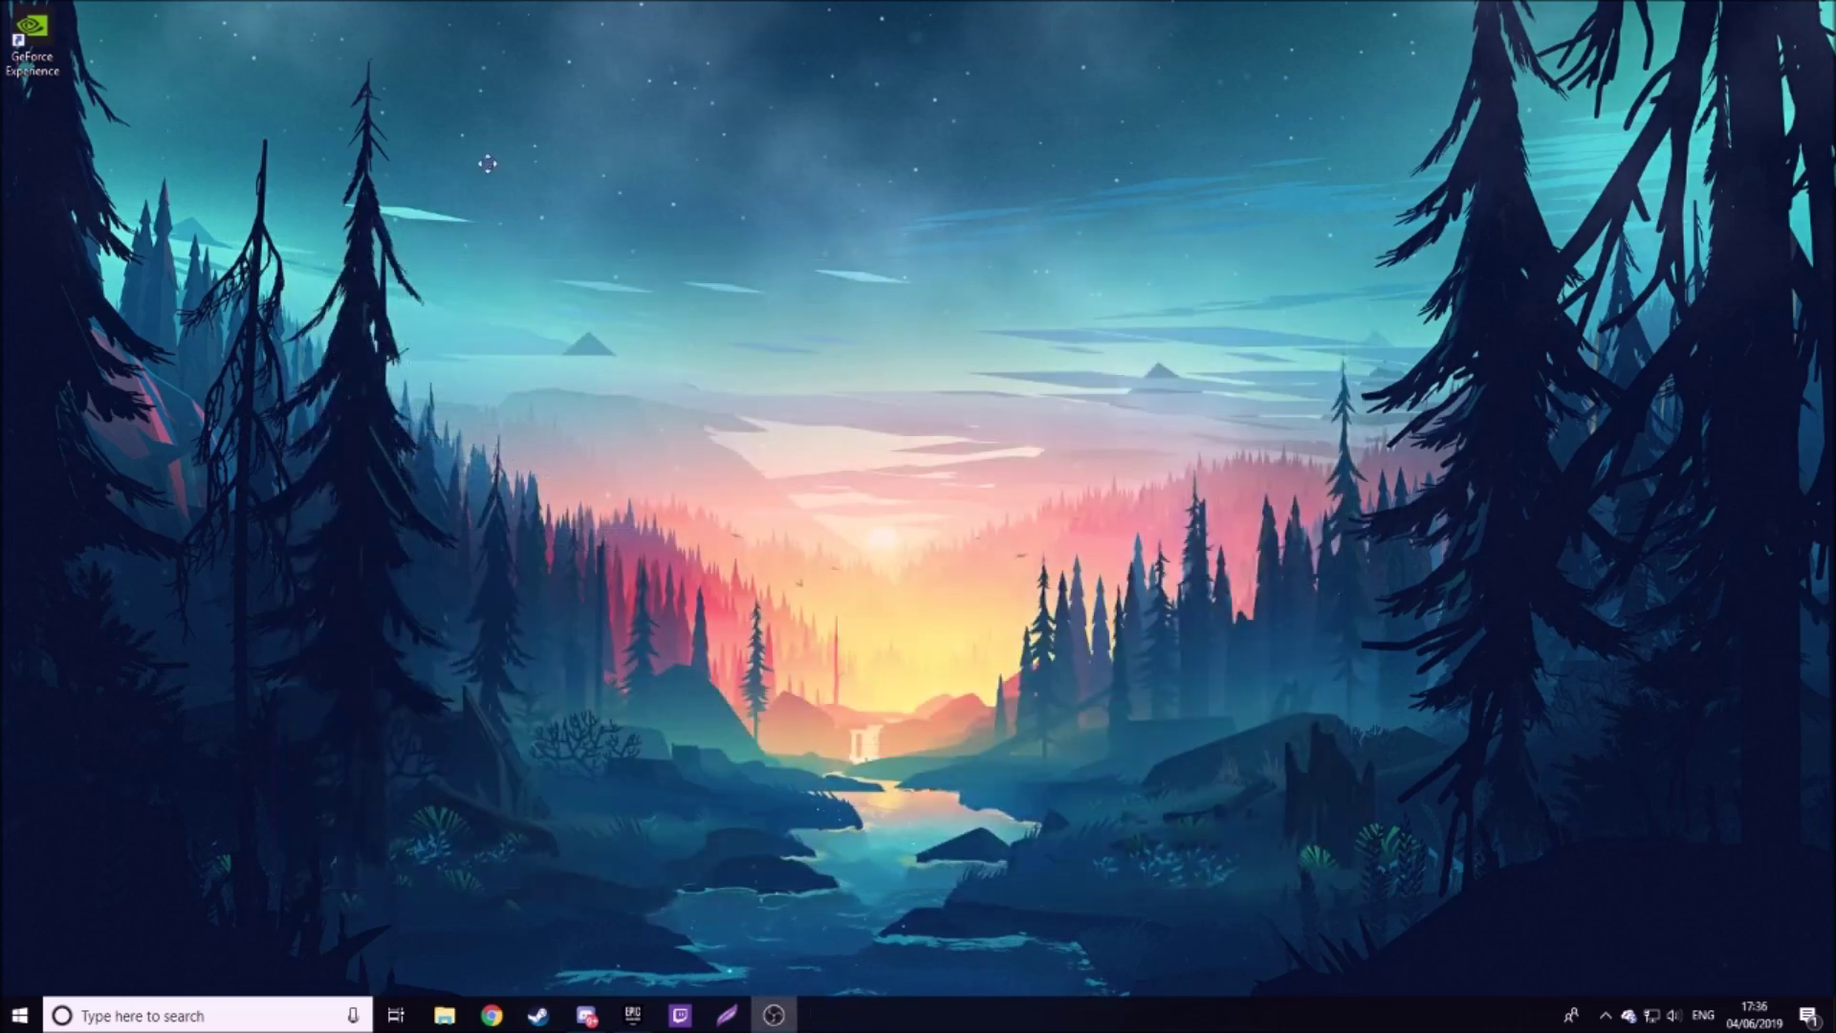
{"action": "mouse_move", "coordinate": [585, 329]}
{"action": "left_mouse_down"}
{"action": "mouse_move", "coordinate": [1615, 533]}
{"action": "mouse_move", "coordinate": [855, 678]}
{"action": "left_mouse_up"}
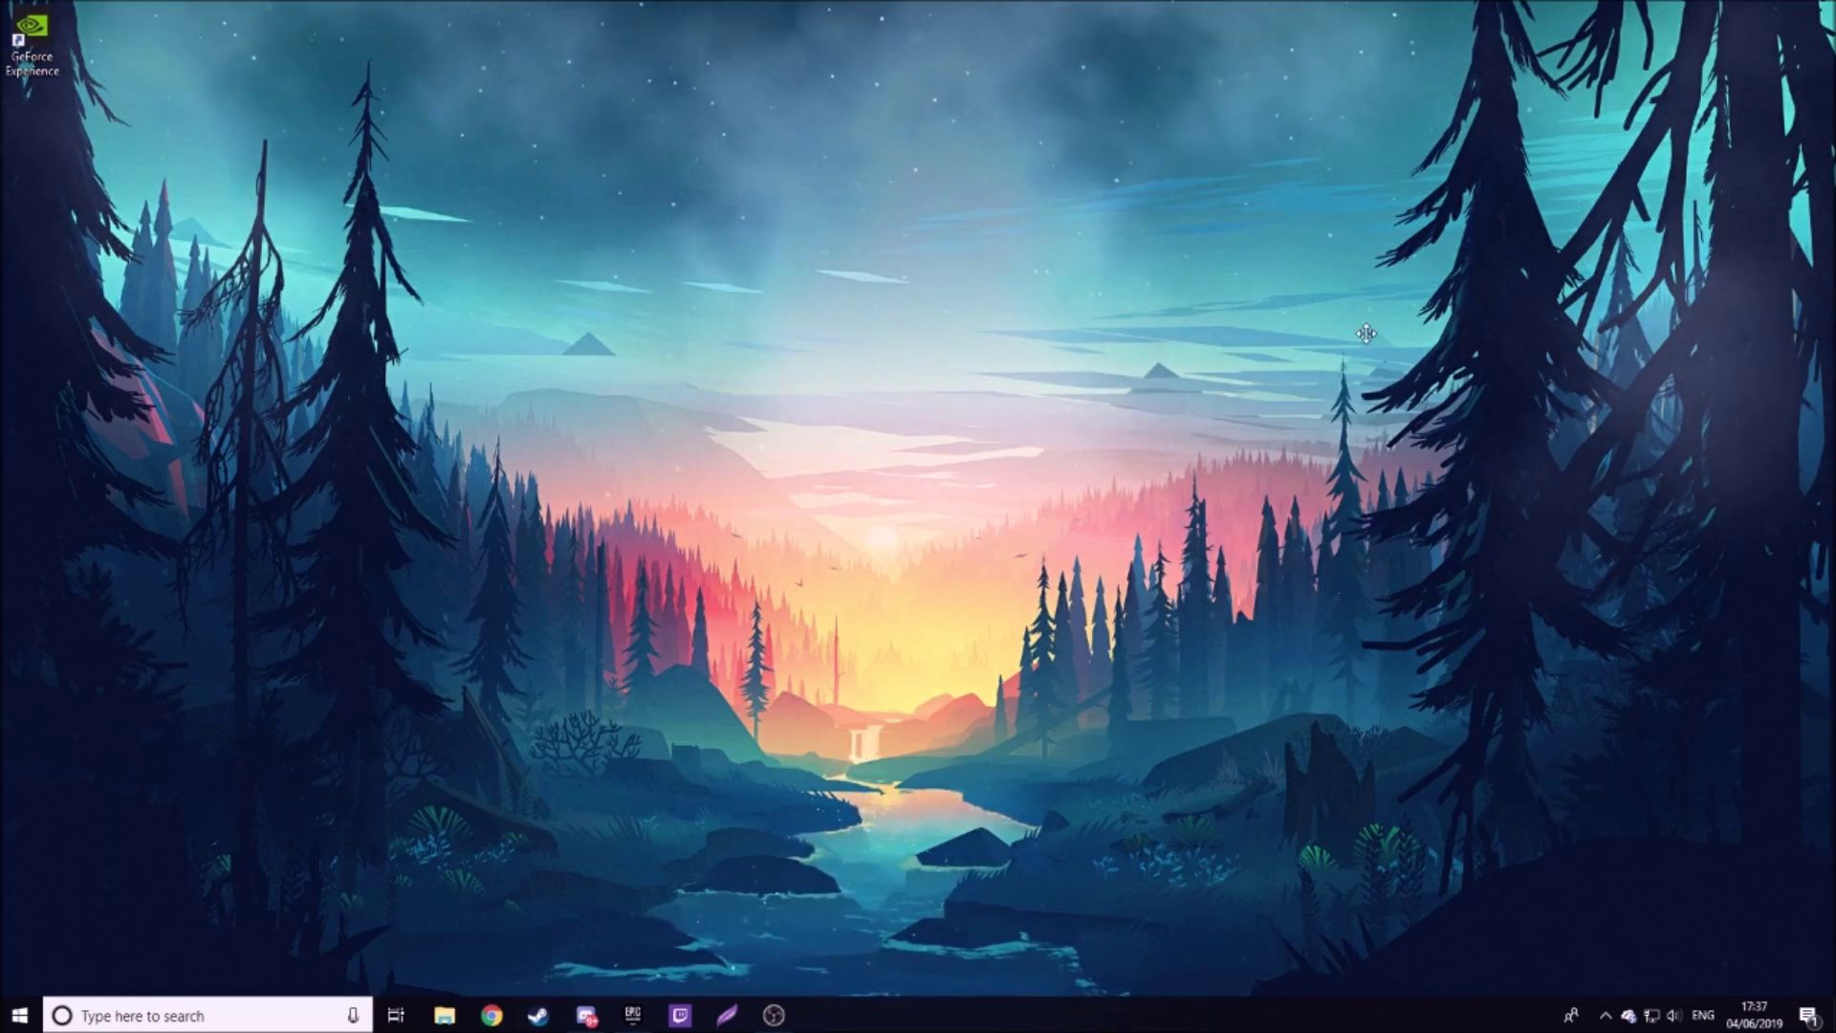
{"action": "left_click_drag", "start_coordinate": [1366, 333], "coordinate": [601, 488]}
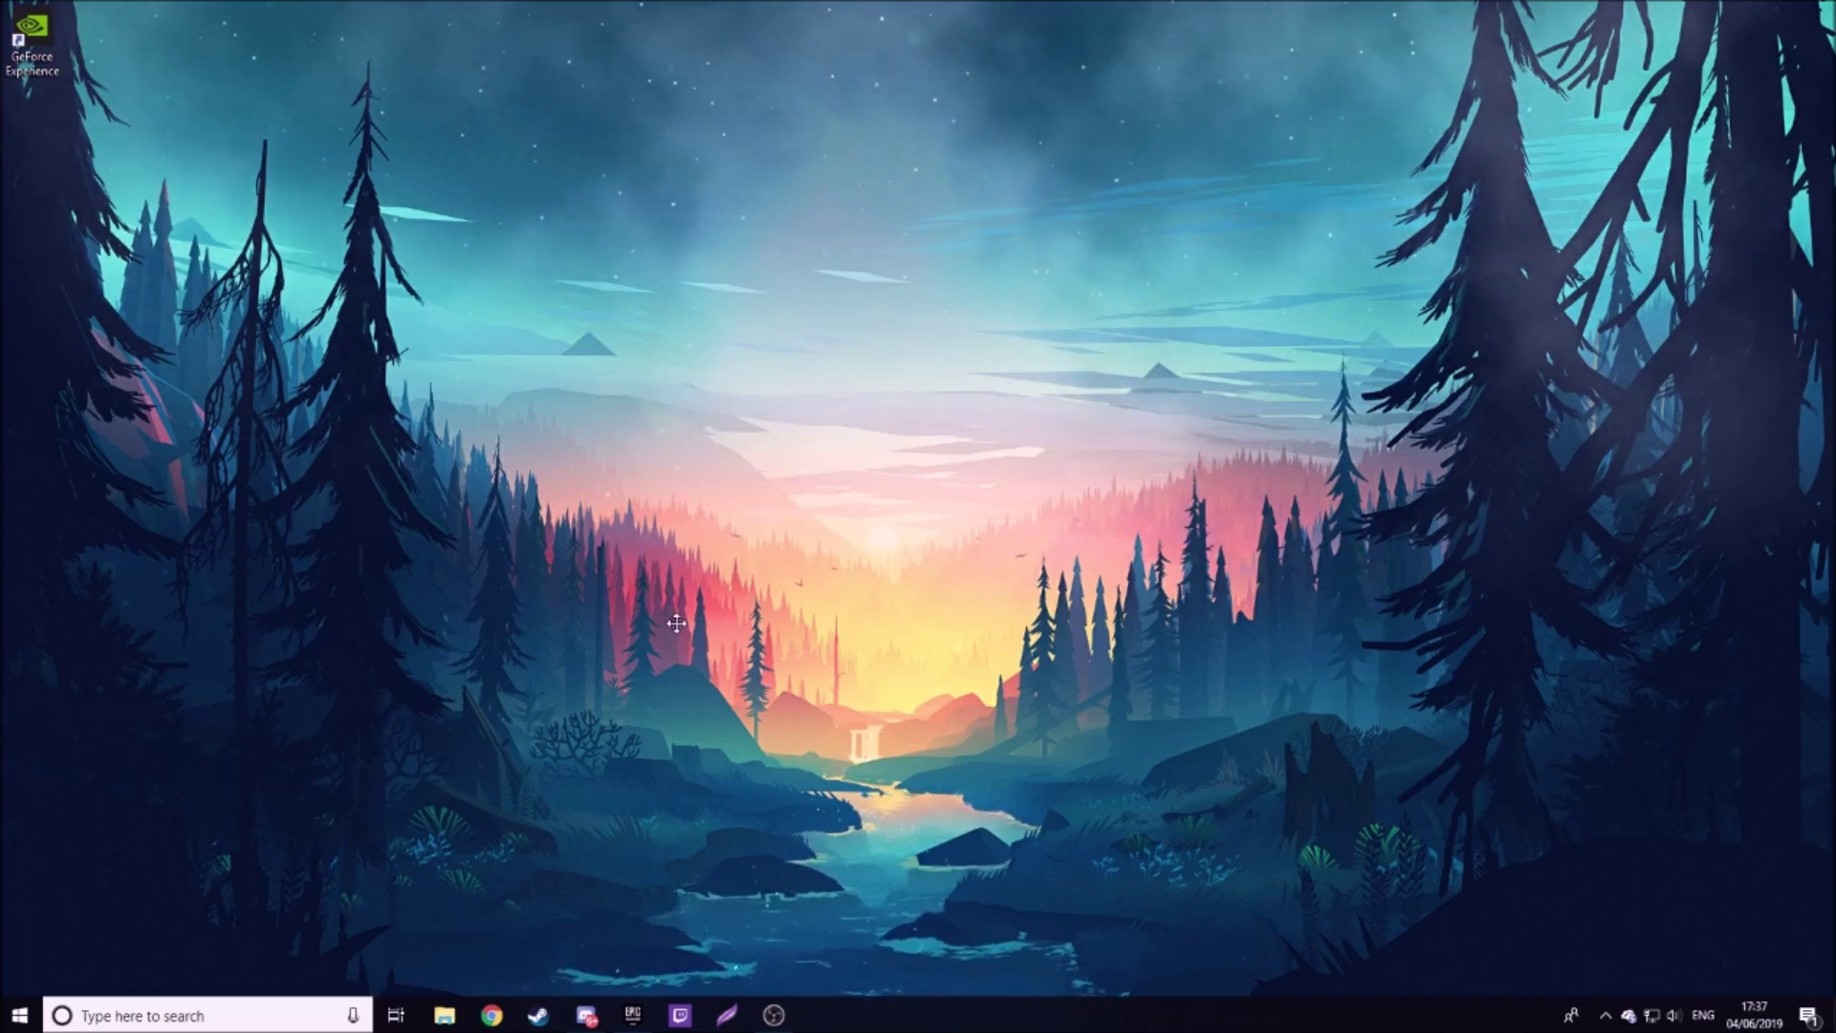